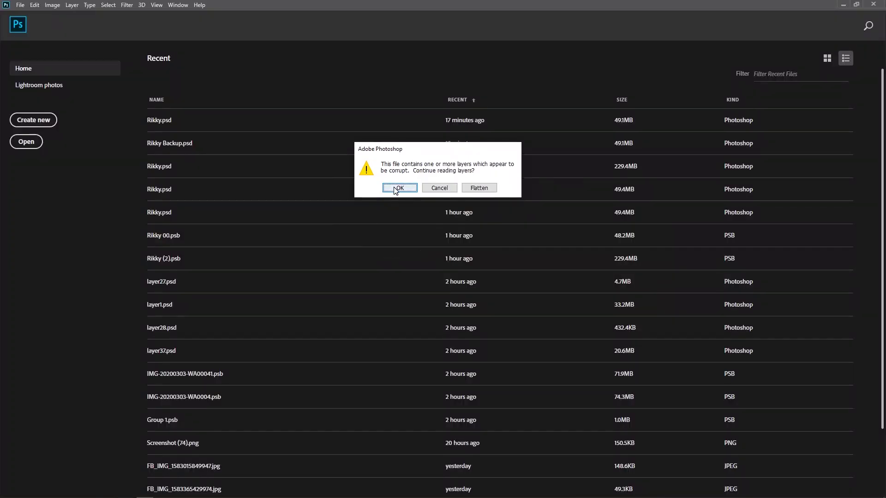
# Dismiss Rikky.psd's corrupt-layers warning and unexpected end-of-file error on both open attempts.
pyautogui.click(395, 188)
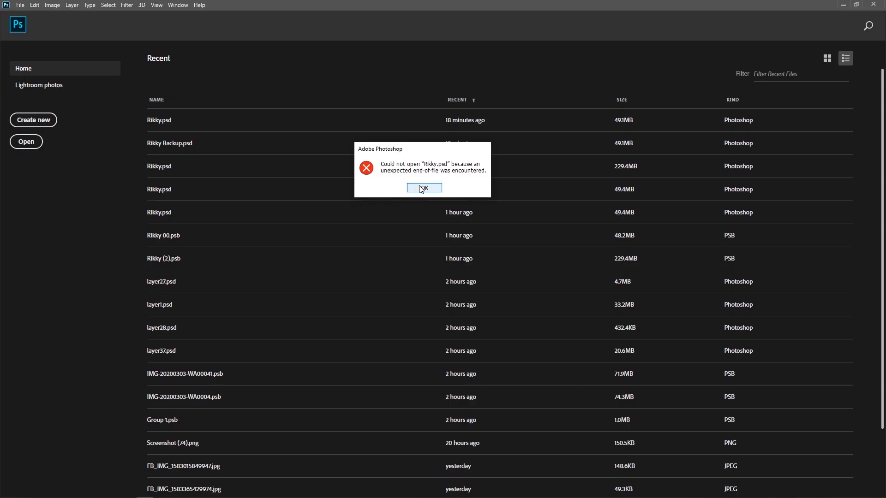
pyautogui.click(421, 188)
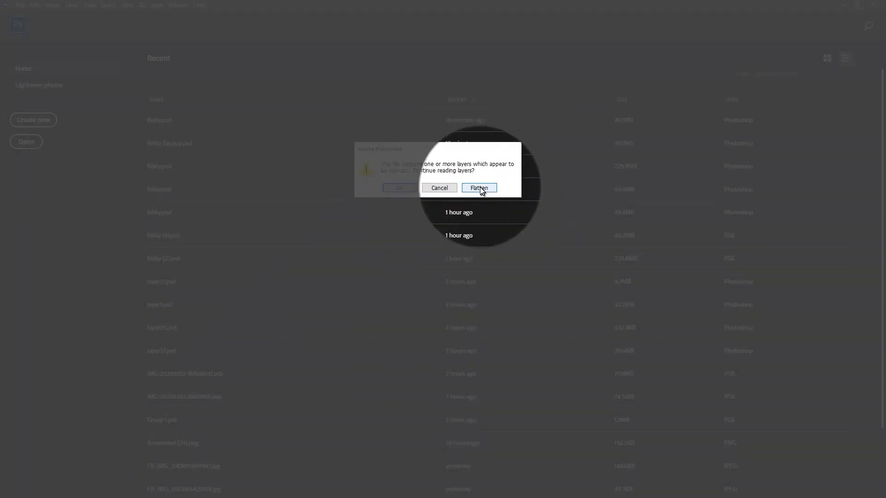
pyautogui.click(479, 188)
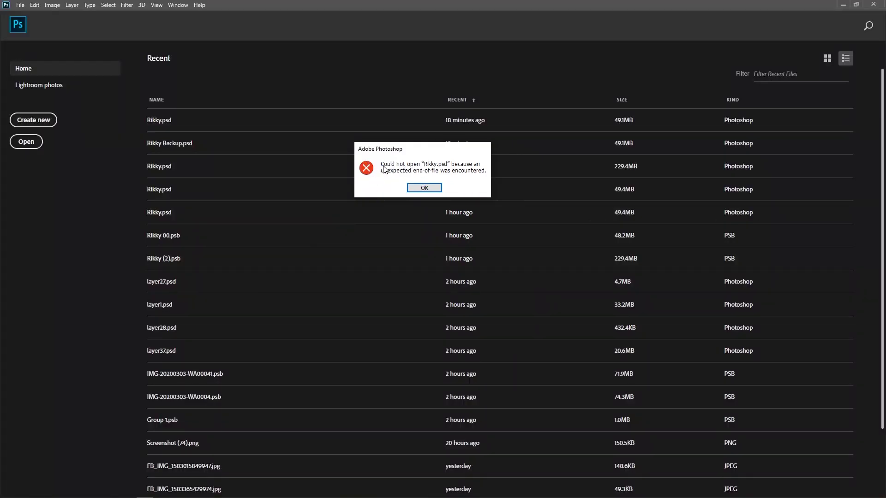
pyautogui.click(422, 189)
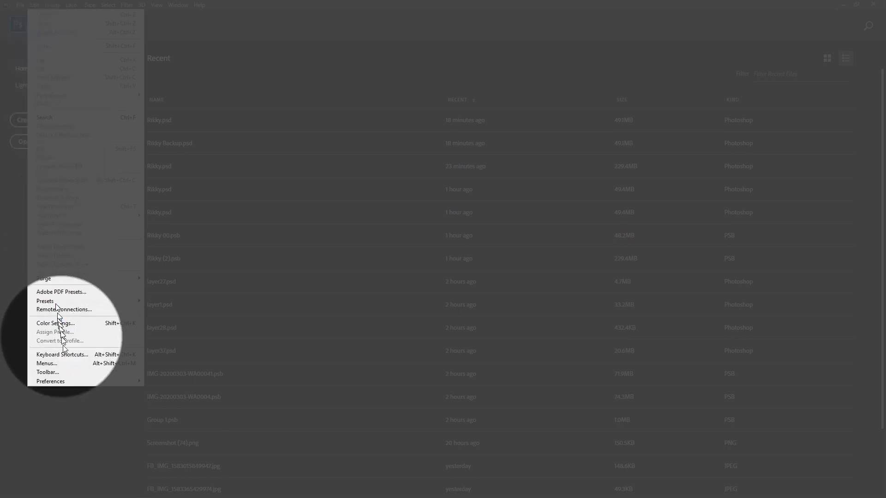
# Set Maximize PSD and PSB File Compatibility to Always in File Handling preferences.
pyautogui.moveTo(78, 386)
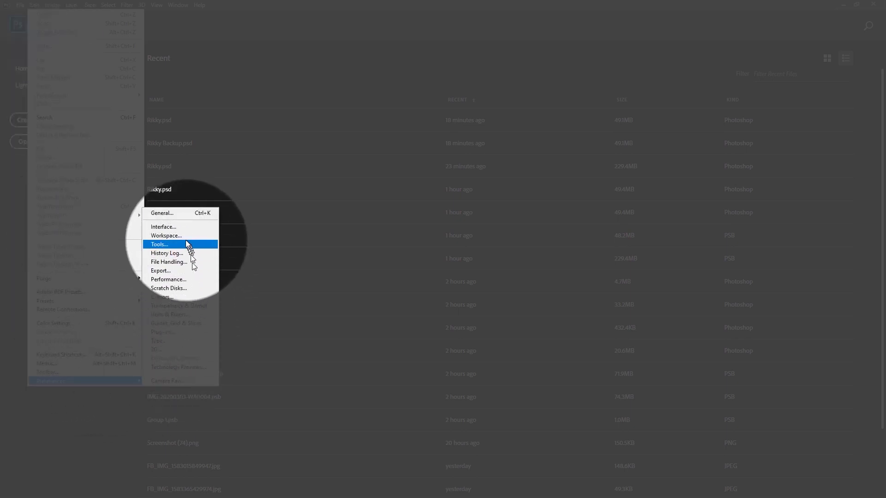
pyautogui.click(168, 262)
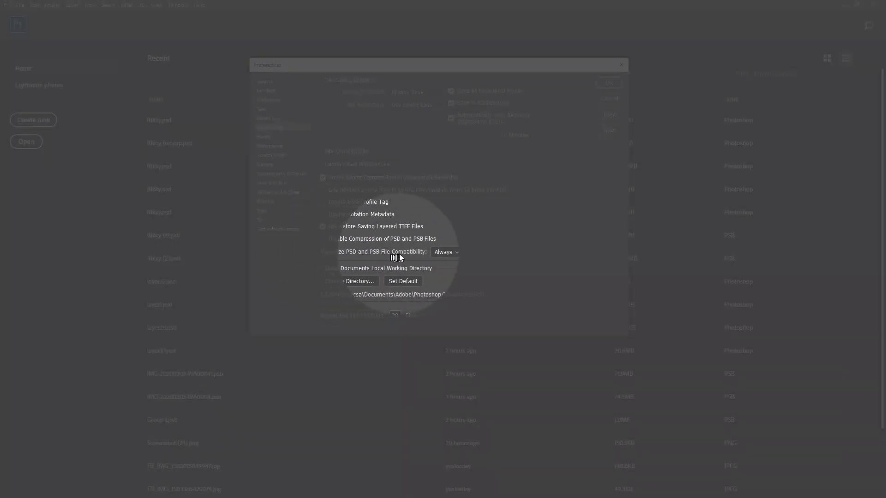
pyautogui.click(446, 252)
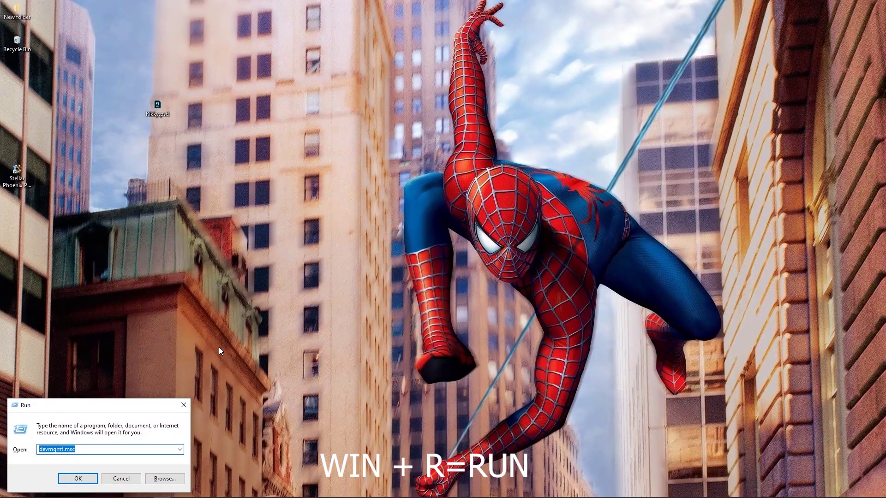
# Run %appdata% and check Adobe > Adobe Photoshop 2020 > AutoRecover, finding it empty.
pyautogui.write('%')
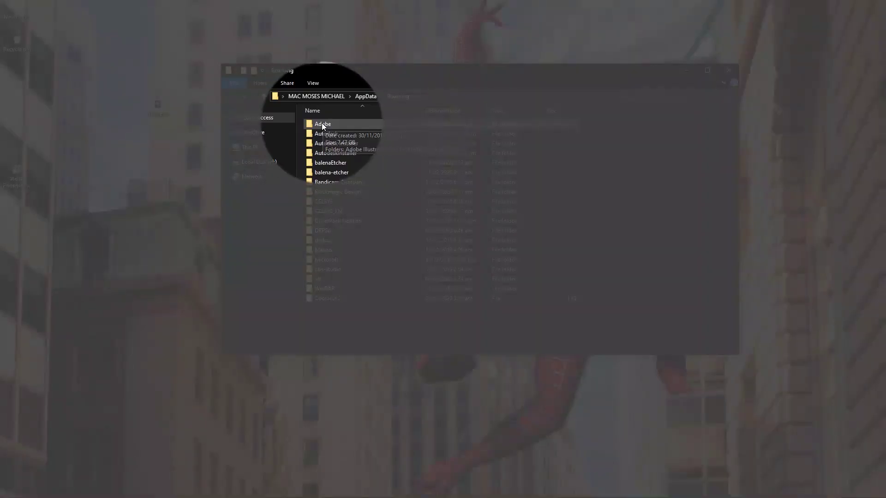
pyautogui.doubleClick(322, 125)
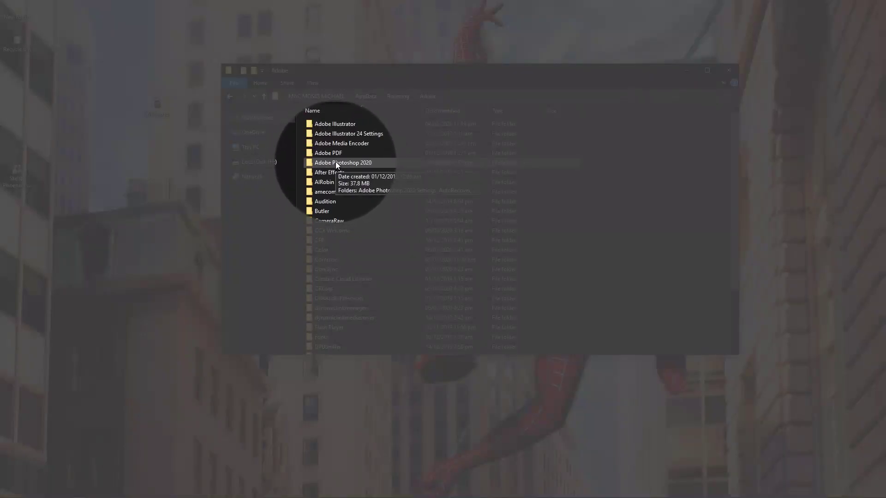
pyautogui.doubleClick(333, 162)
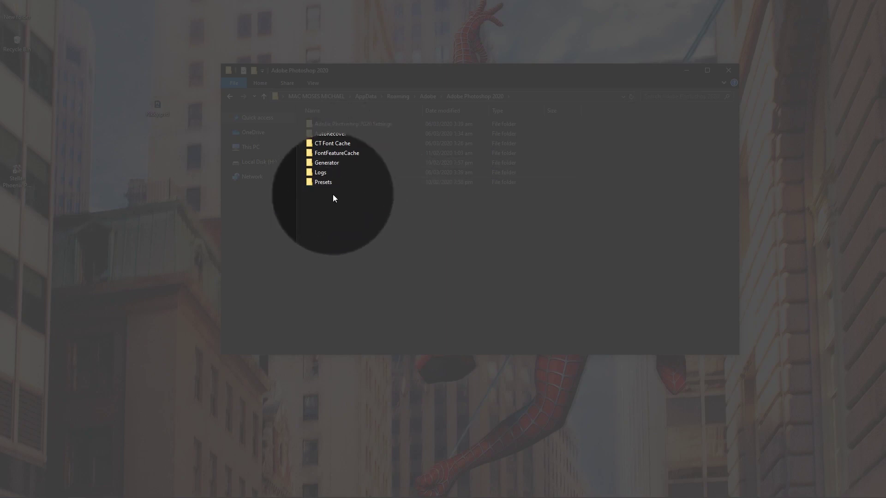
pyautogui.doubleClick(334, 134)
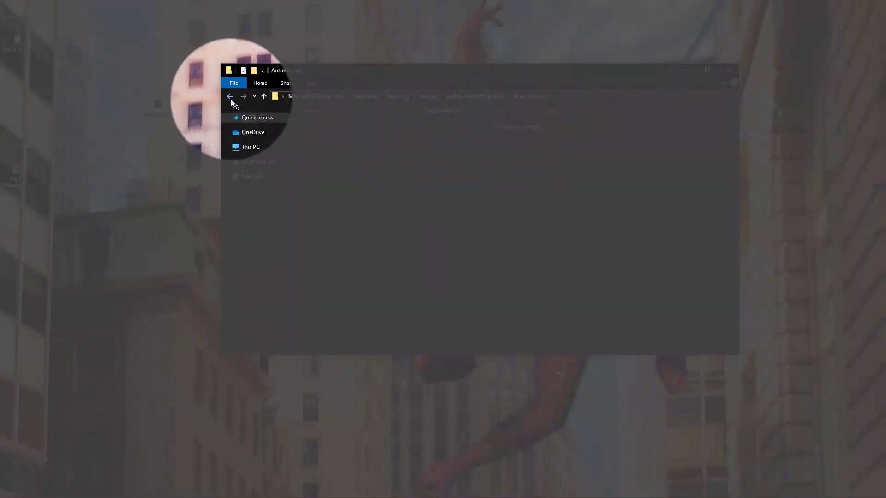
pyautogui.click(230, 97)
pyautogui.click(230, 97)
# Open the Temp folder under AppData\Local.
pyautogui.click(365, 96)
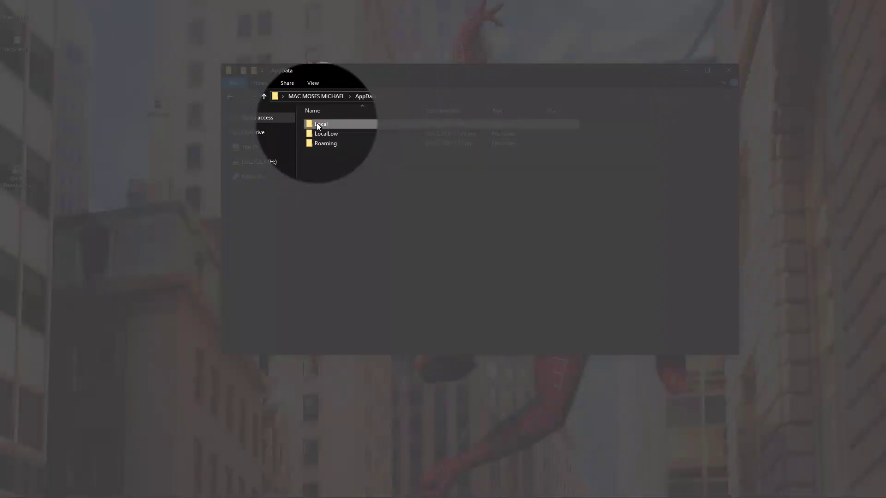
pyautogui.doubleClick(316, 123)
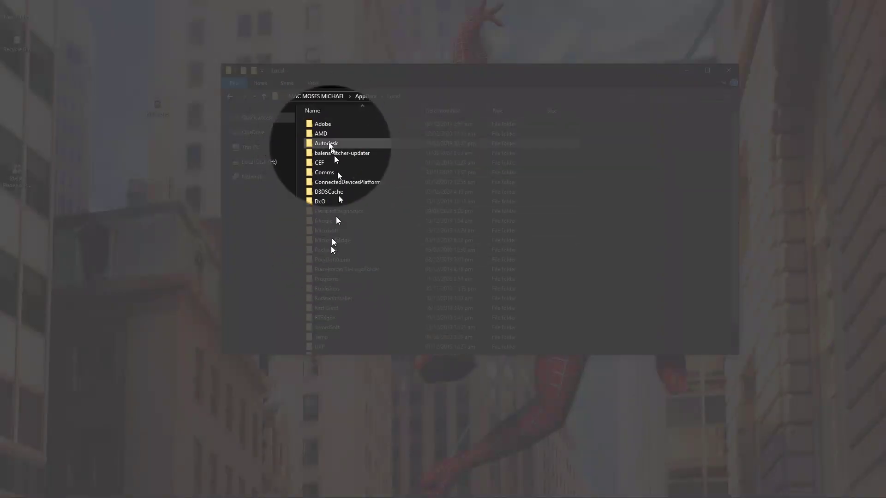
pyautogui.scroll(-1, 332, 313)
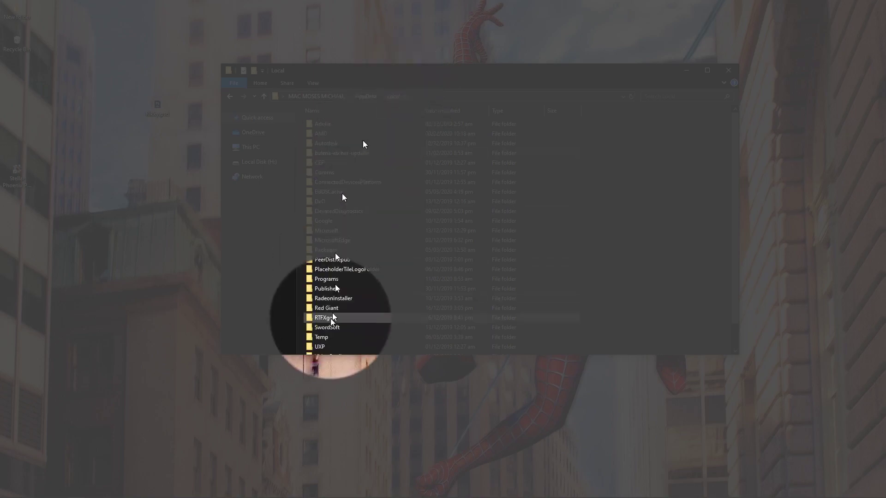
pyautogui.doubleClick(327, 314)
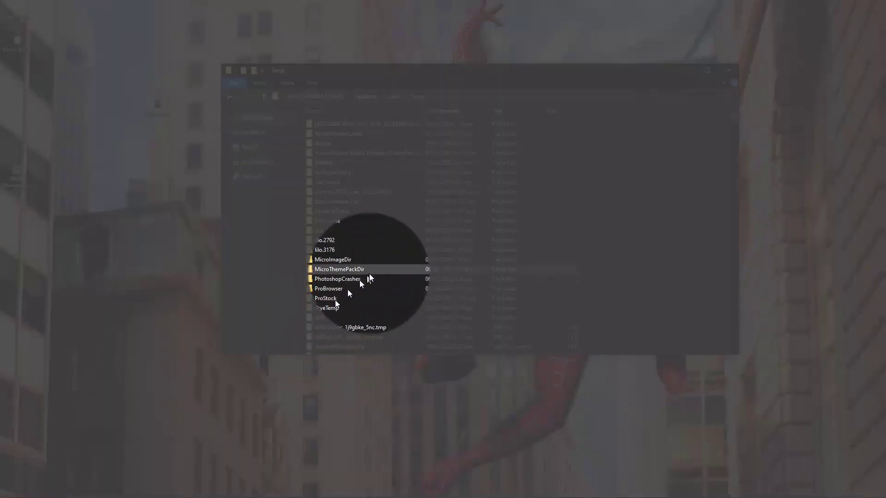
# Scroll through the Temp folder's files looking for leftover Photoshop data.
pyautogui.scroll(-10, 365, 275)
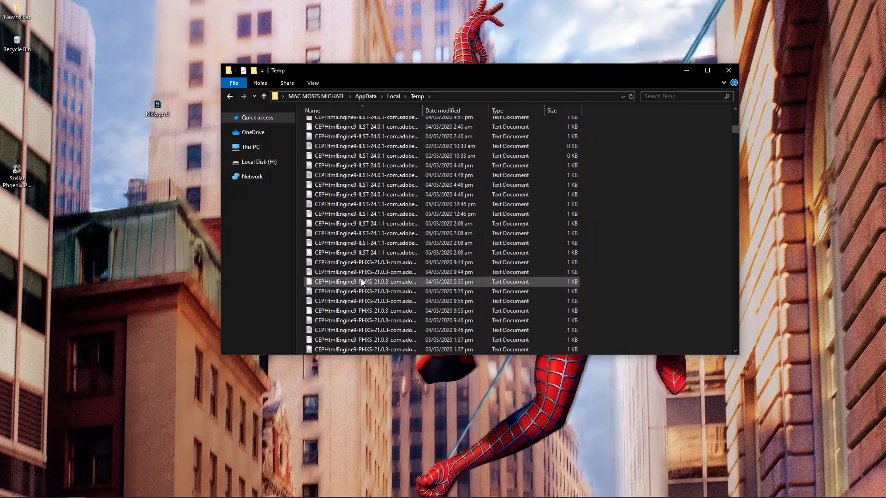
pyautogui.scroll(-15, 362, 283)
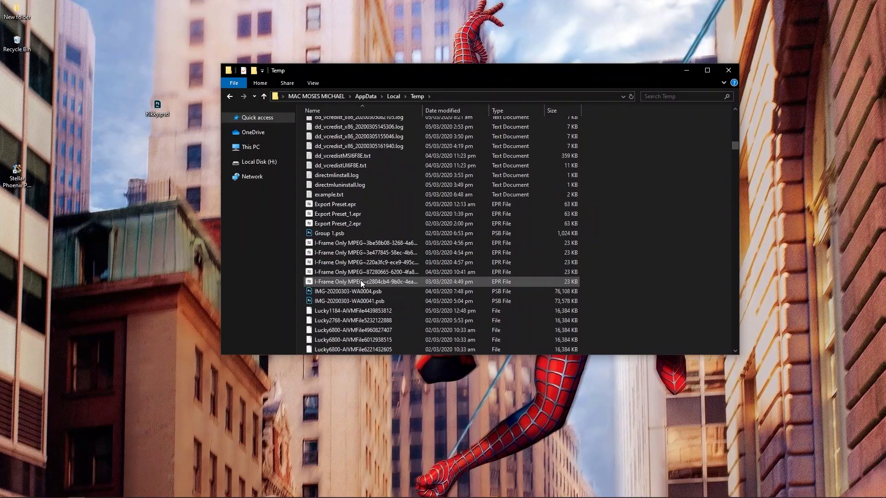
pyautogui.scroll(-7, 361, 282)
pyautogui.scroll(12, 361, 281)
pyautogui.scroll(-4, 361, 282)
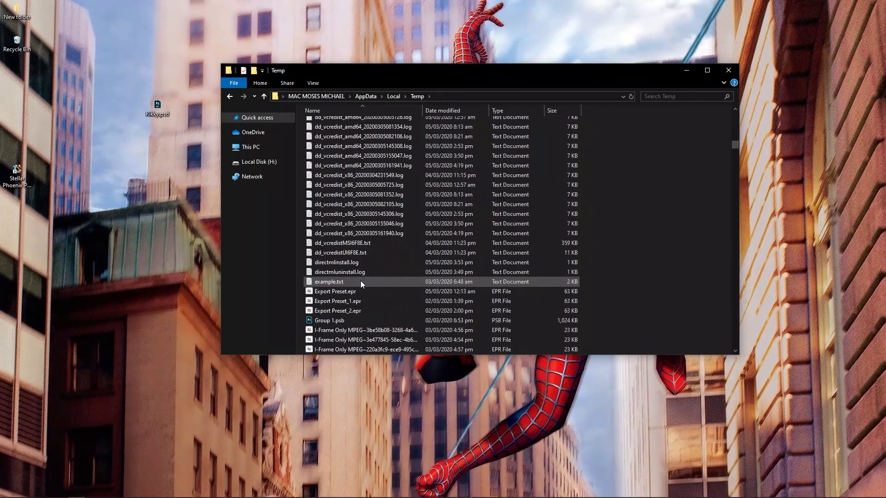
pyautogui.scroll(-6, 361, 282)
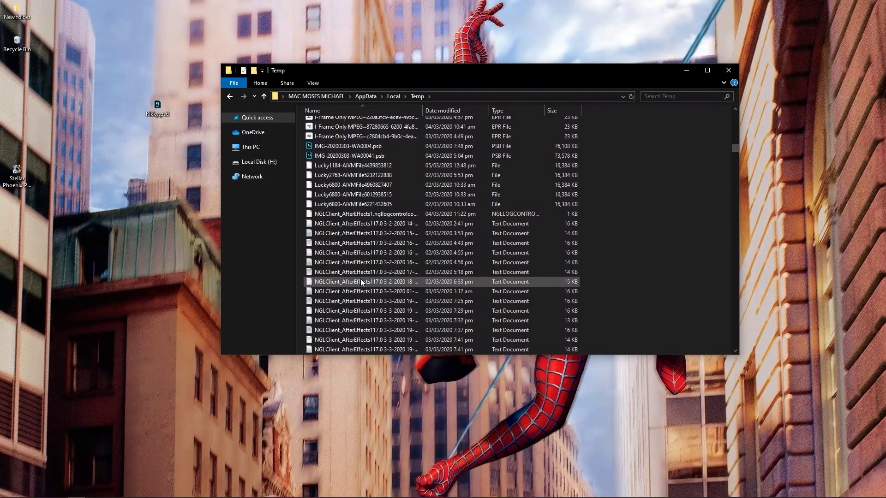
pyautogui.scroll(6, 359, 277)
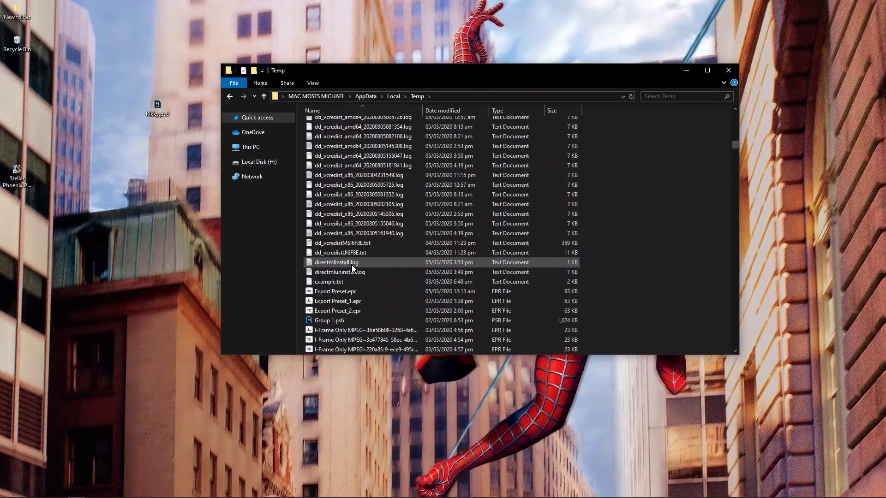
pyautogui.scroll(-5, 351, 264)
pyautogui.scroll(-2, 352, 265)
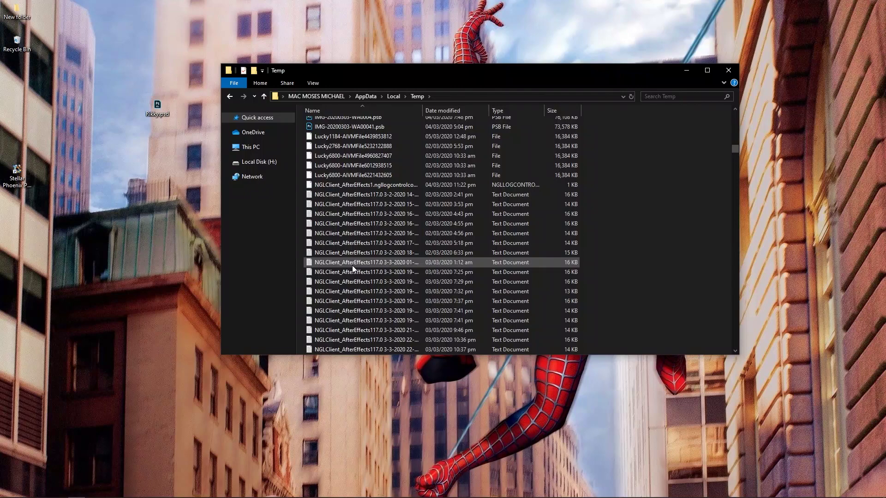
pyautogui.scroll(10, 352, 266)
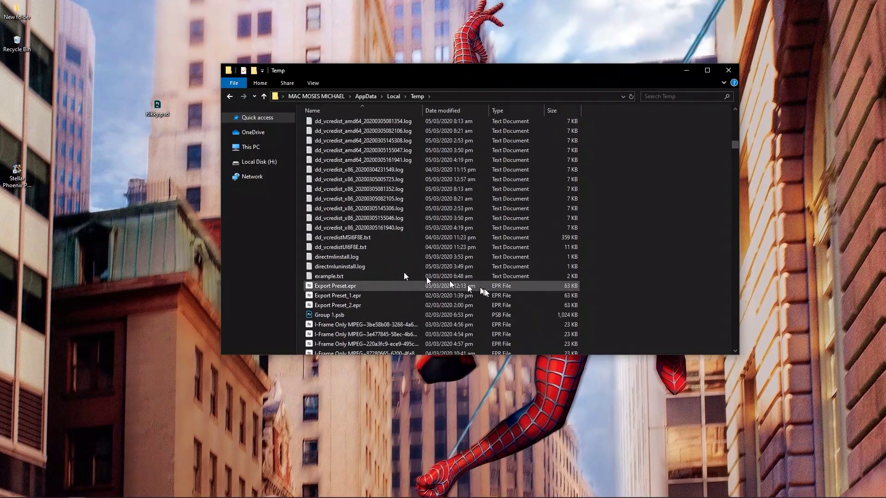
pyautogui.scroll(-4, 431, 322)
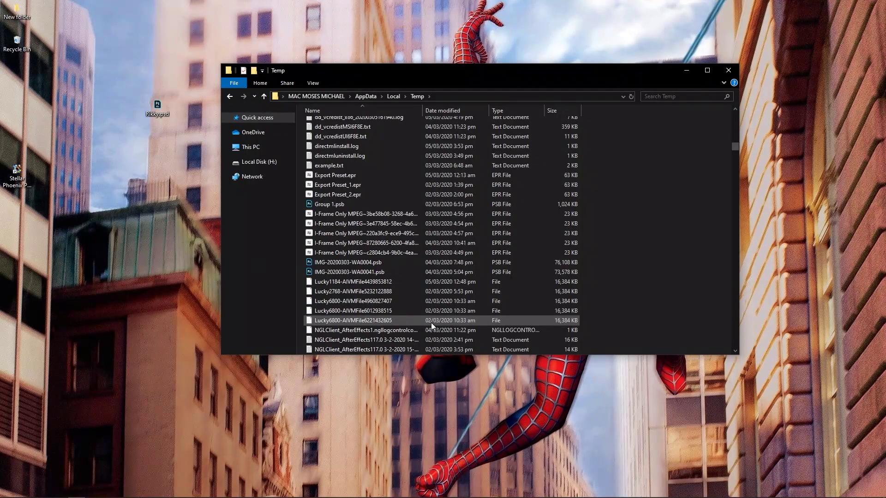
pyautogui.scroll(-1, 431, 323)
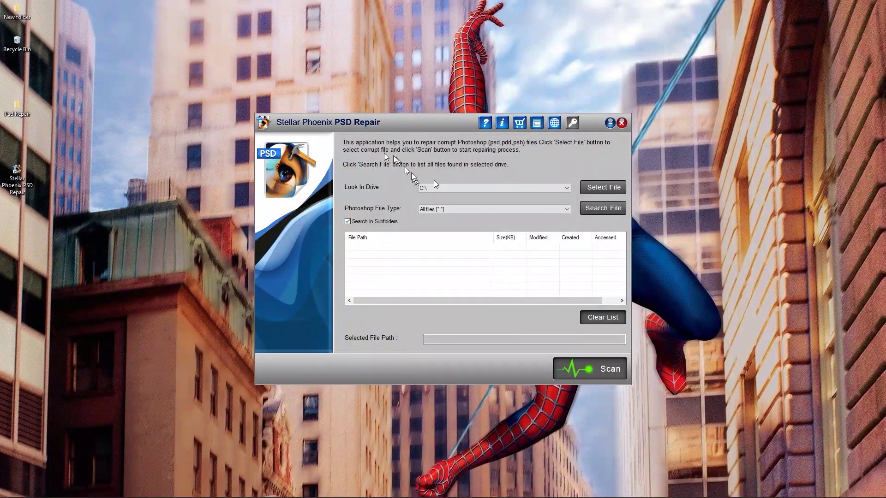
# With subfolder search off, pick Rikky.psd from Desktop\Psd Repair and scan it.
pyautogui.moveTo(372, 122); pyautogui.dragTo(404, 105)
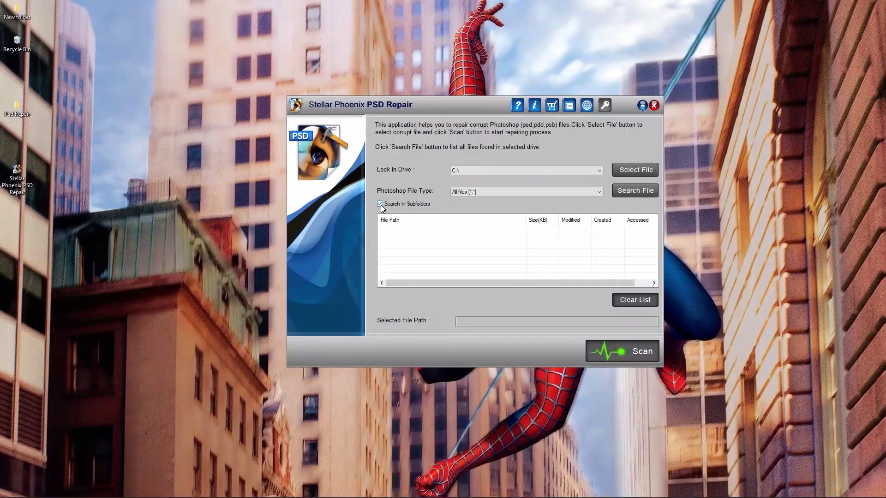
pyautogui.click(380, 204)
pyautogui.click(632, 170)
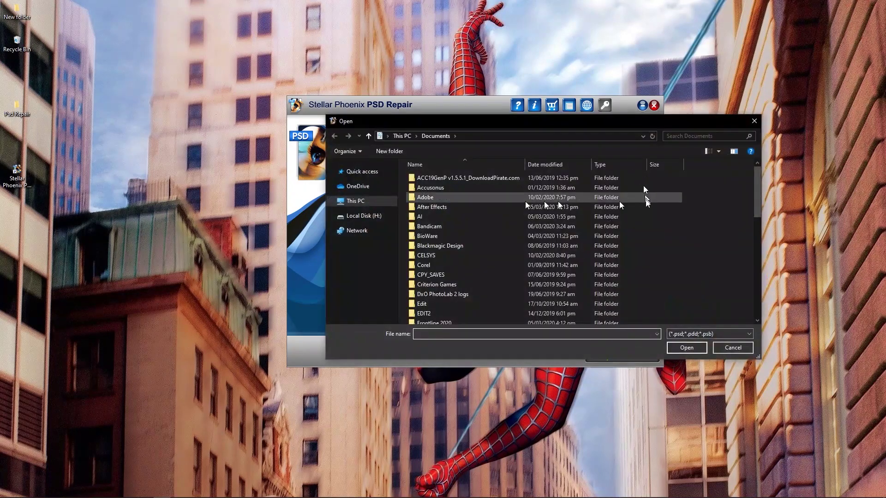
pyautogui.click(362, 201)
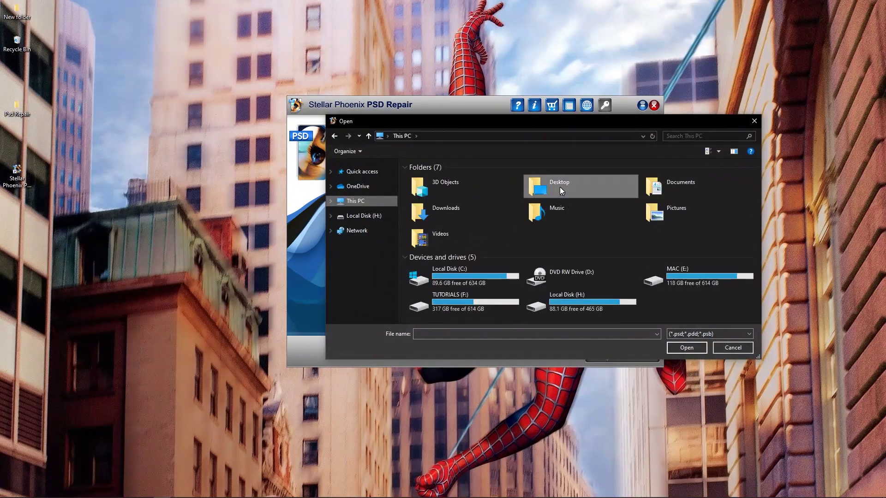
pyautogui.doubleClick(560, 187)
pyautogui.doubleClick(486, 186)
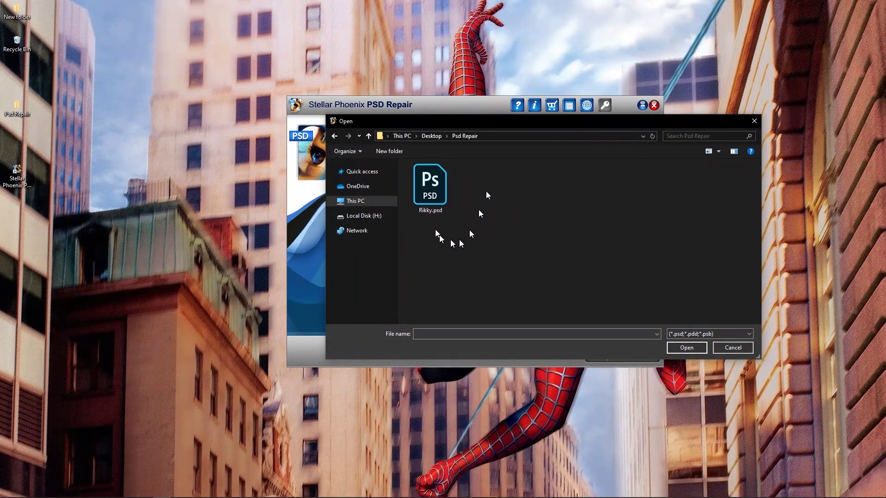
pyautogui.doubleClick(430, 185)
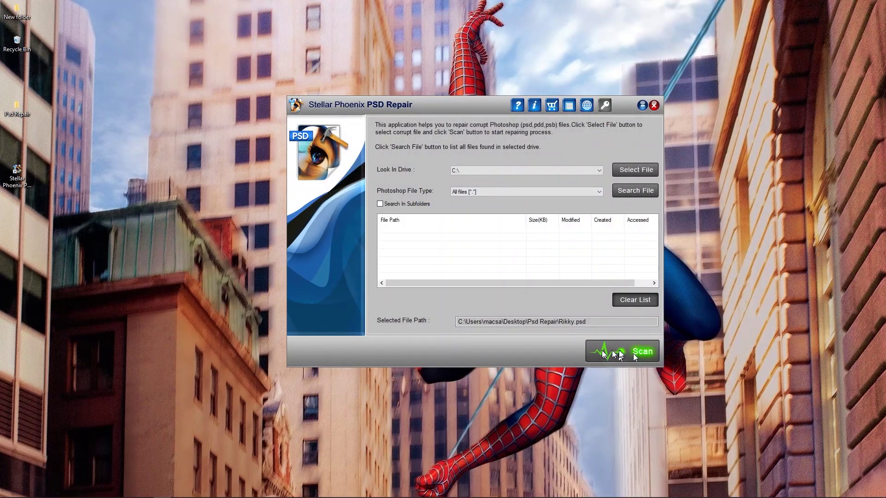
pyautogui.click(621, 354)
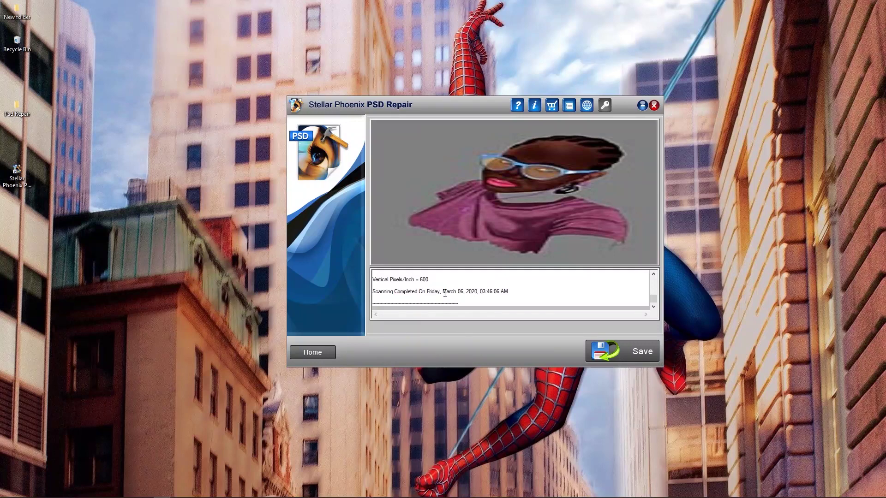
# Save the repaired Rikky.psd to the Psd Repair folder and acknowledge the success message.
pyautogui.click(628, 350)
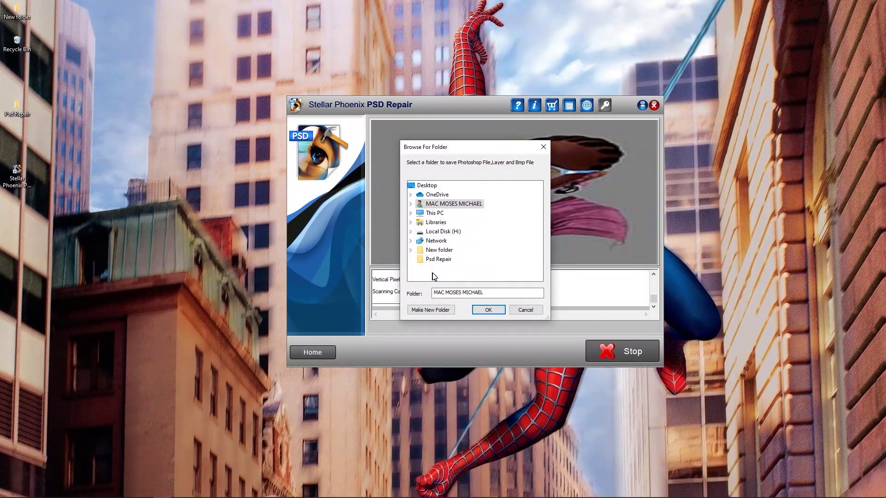
pyautogui.click(436, 260)
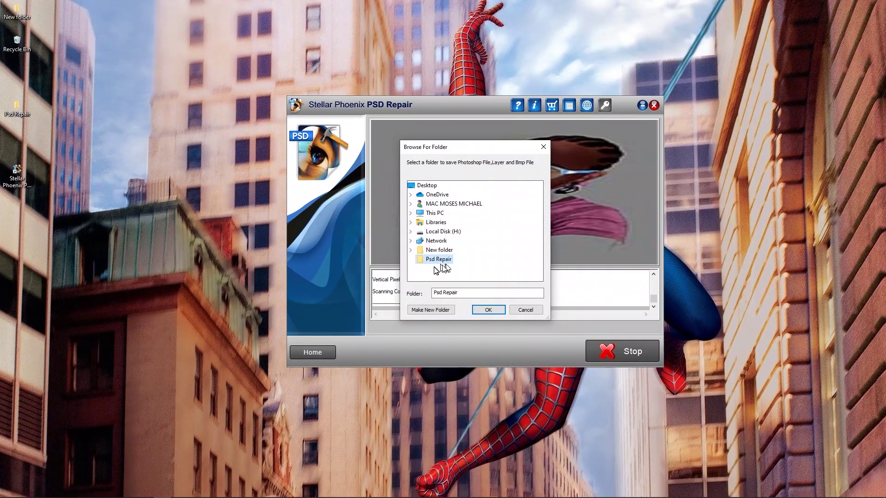
pyautogui.click(490, 310)
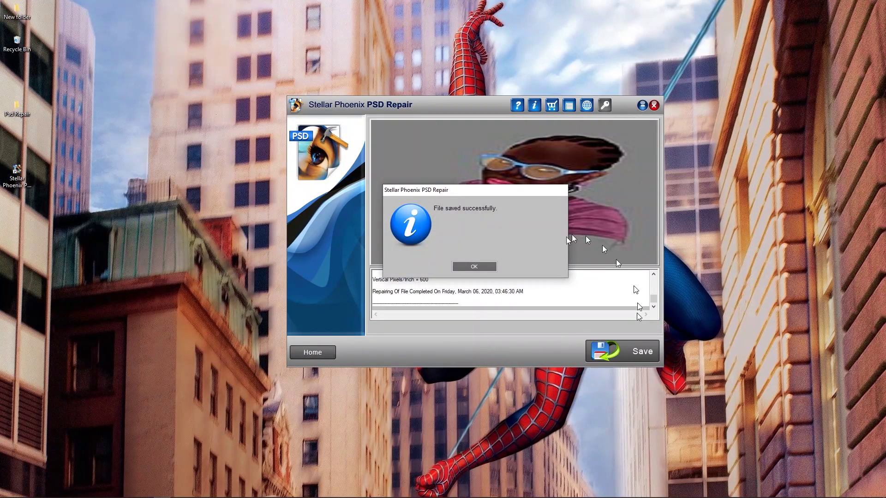
pyautogui.click(473, 267)
pyautogui.moveTo(416, 109); pyautogui.dragTo(543, 106)
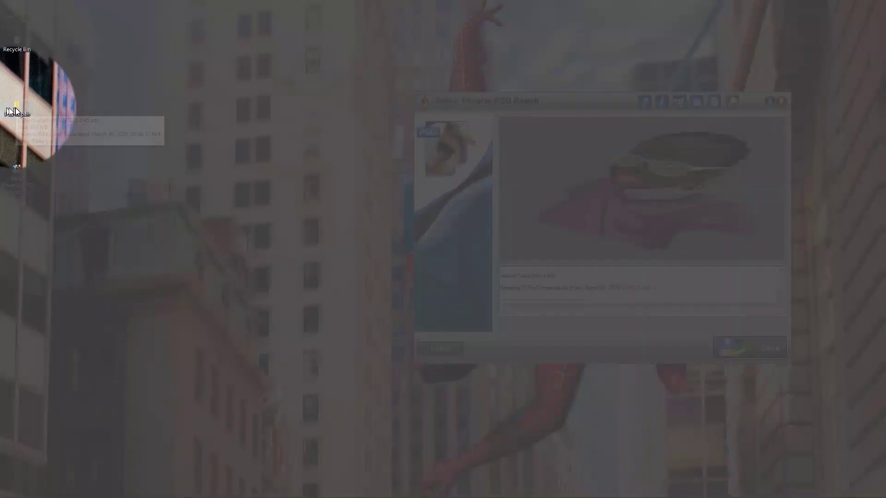
# Open Psd Repair > Rikky.psd-Recovered and look inside its Layers subfolder.
pyautogui.doubleClick(16, 106)
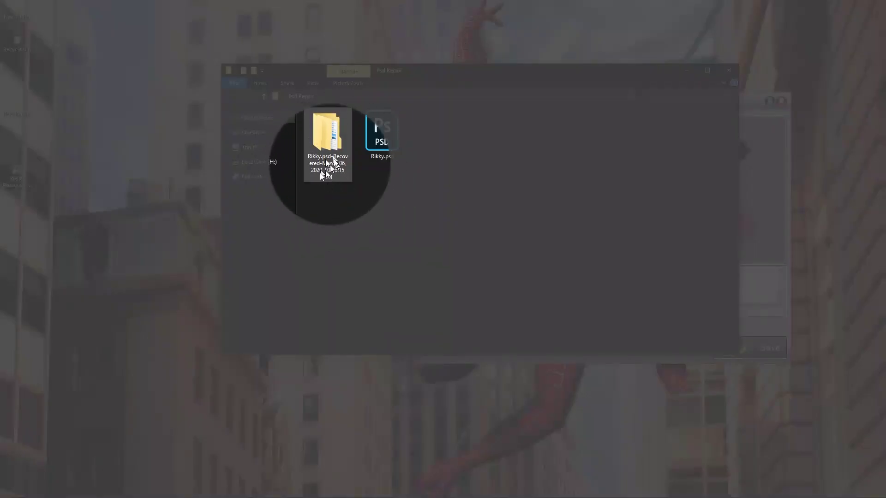
pyautogui.moveTo(325, 164)
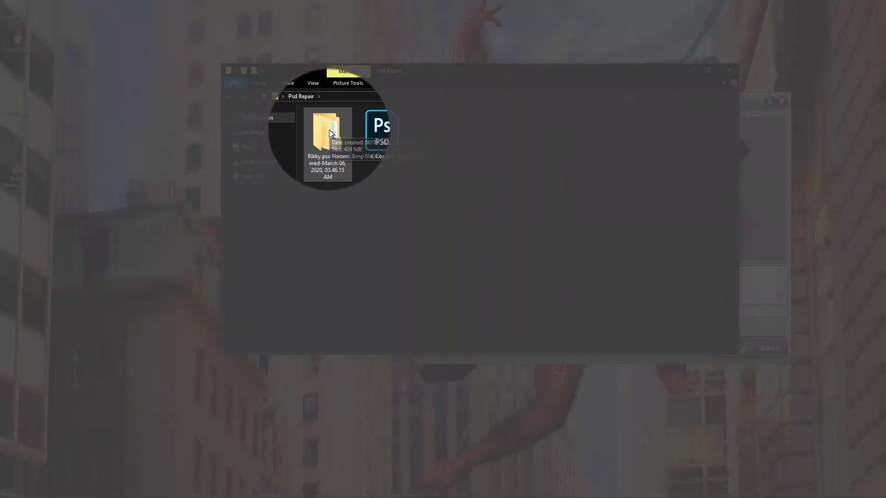
pyautogui.doubleClick(329, 132)
pyautogui.moveTo(379, 213); pyautogui.dragTo(310, 122)
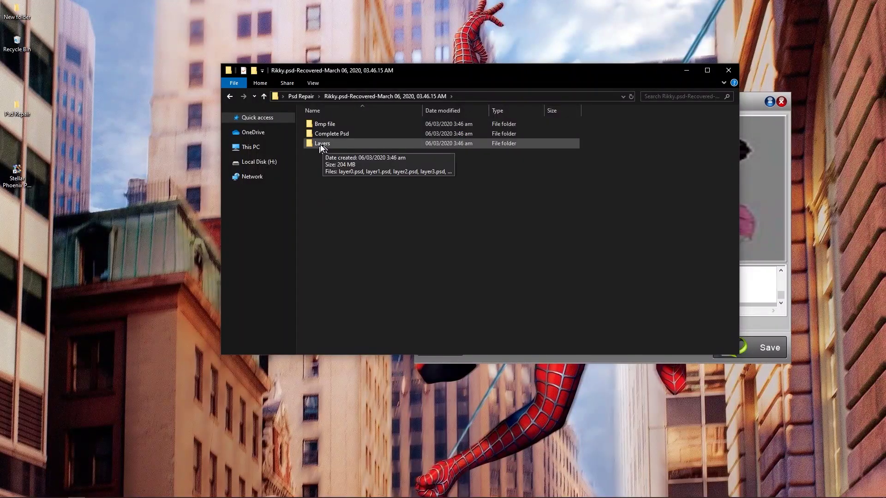
pyautogui.doubleClick(318, 144)
pyautogui.click(230, 96)
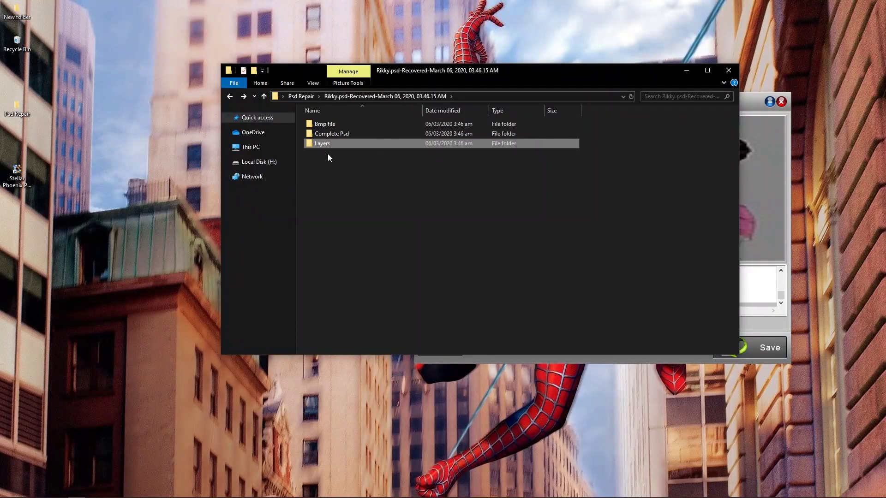
# Open the Complete Psd subfolder holding the repaired 204 MB Rikky.psd.
pyautogui.click(326, 133)
pyautogui.doubleClick(325, 134)
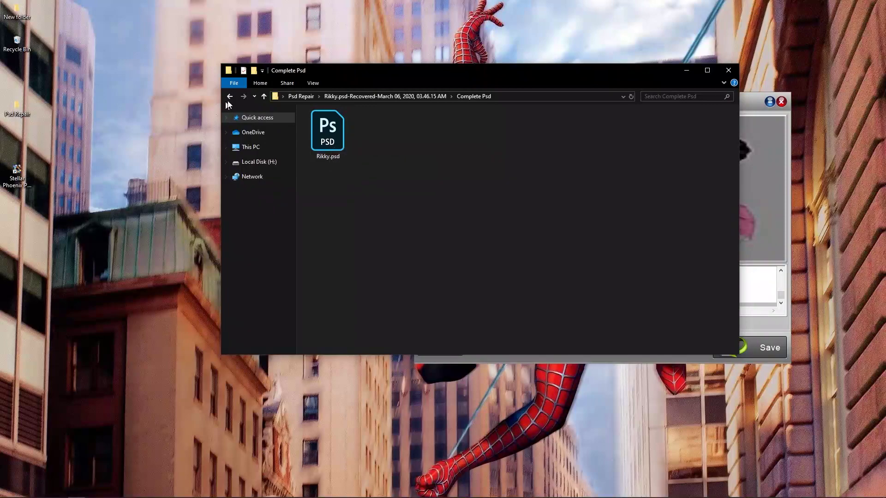
pyautogui.click(230, 97)
pyautogui.click(231, 97)
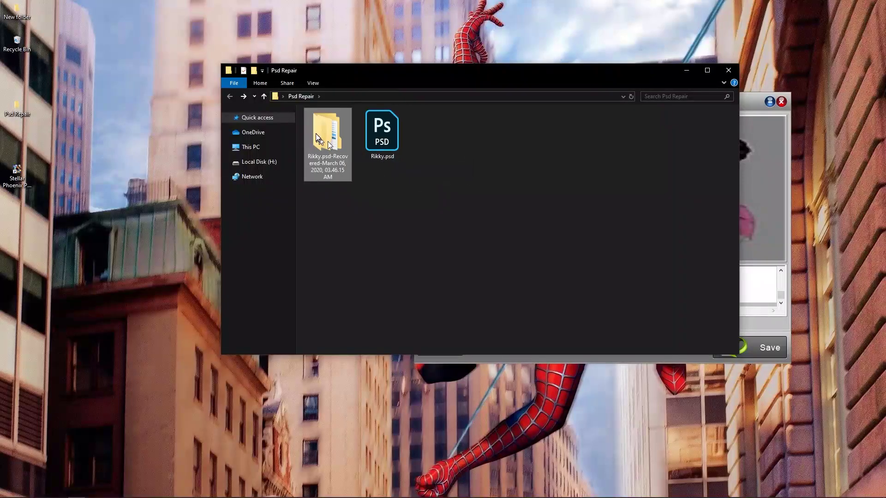
pyautogui.doubleClick(326, 140)
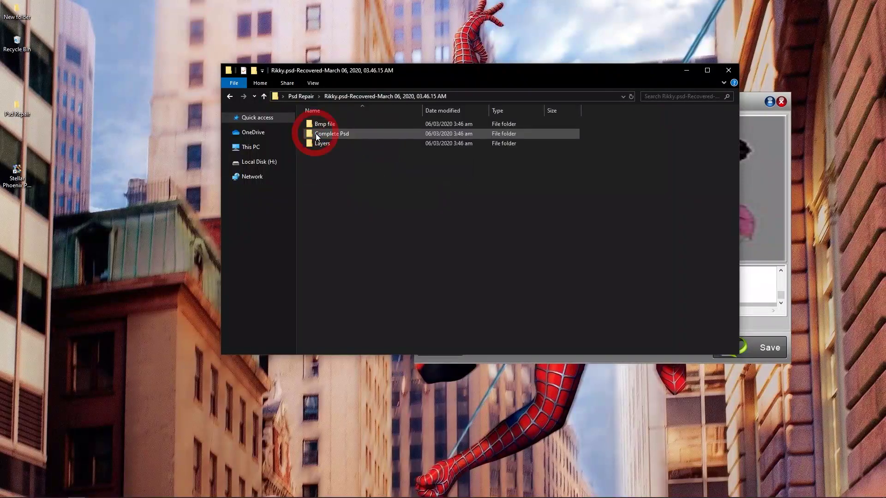
pyautogui.doubleClick(340, 135)
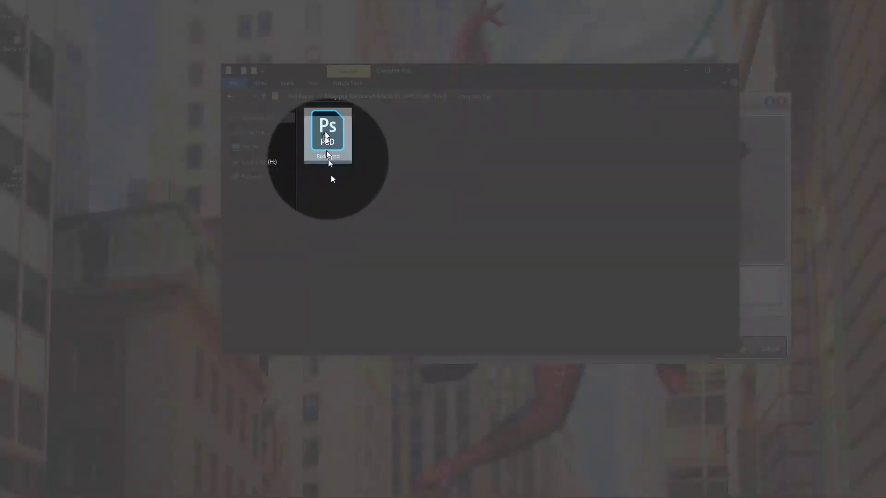
# Drag the recovered Rikky.psd onto Photoshop, which reports an unexpected end-of-file error.
pyautogui.moveTo(325, 137); pyautogui.dragTo(447, 179)
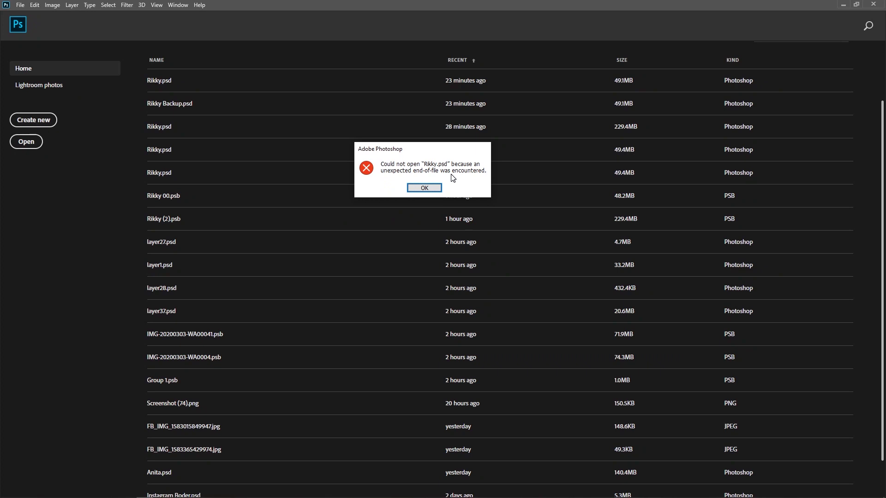
# Dismiss the error and try opening the original Rikky.psd from Psd Repair in Photoshop.
pyautogui.click(424, 188)
pyautogui.click(841, 4)
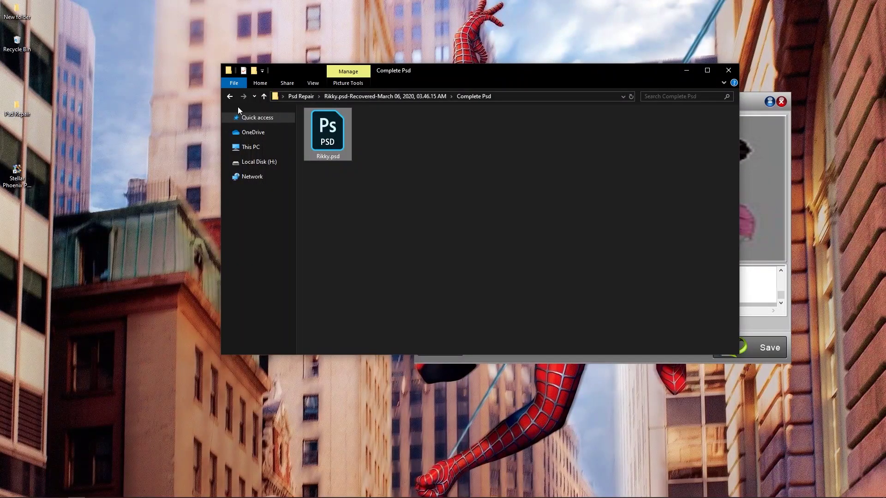
pyautogui.click(373, 97)
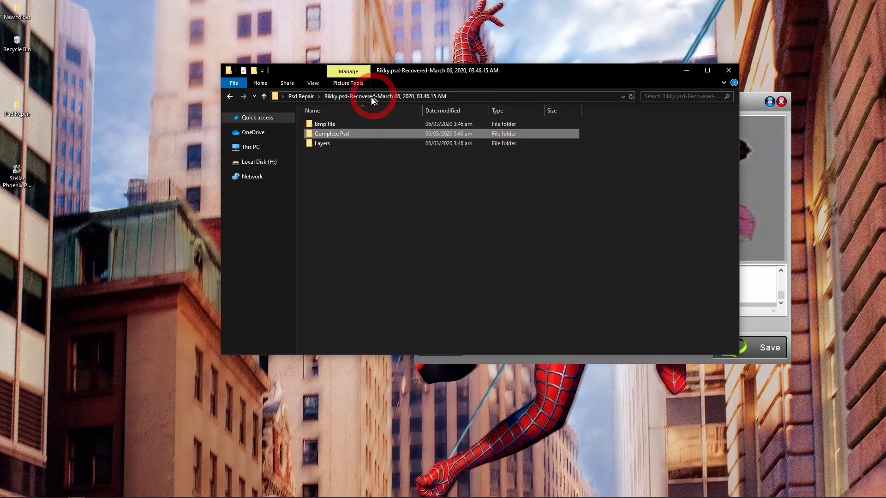
pyautogui.click(301, 96)
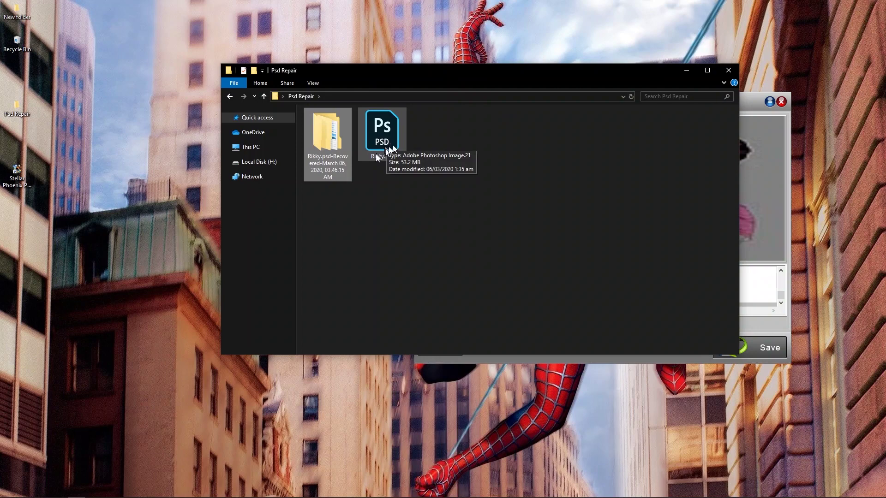
pyautogui.moveTo(385, 133); pyautogui.dragTo(403, 198)
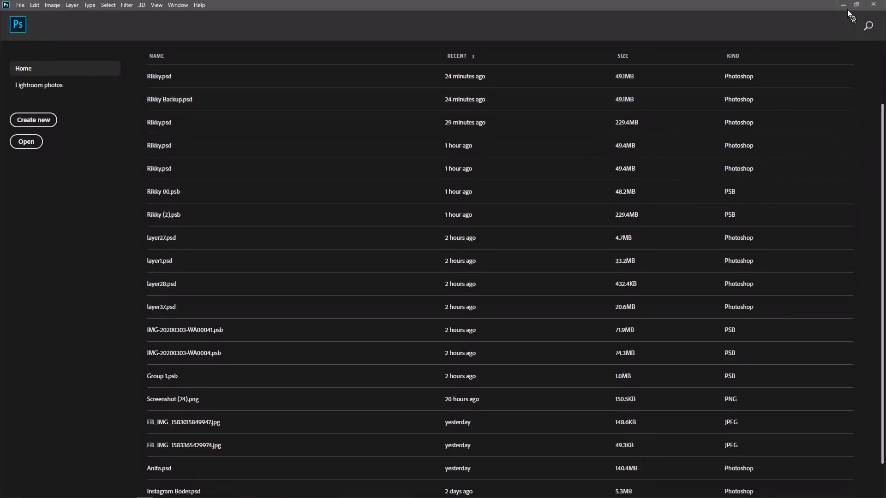
# Minimize Photoshop and return to Rikky.psd-Recovered > Complete Psd.
pyautogui.click(843, 5)
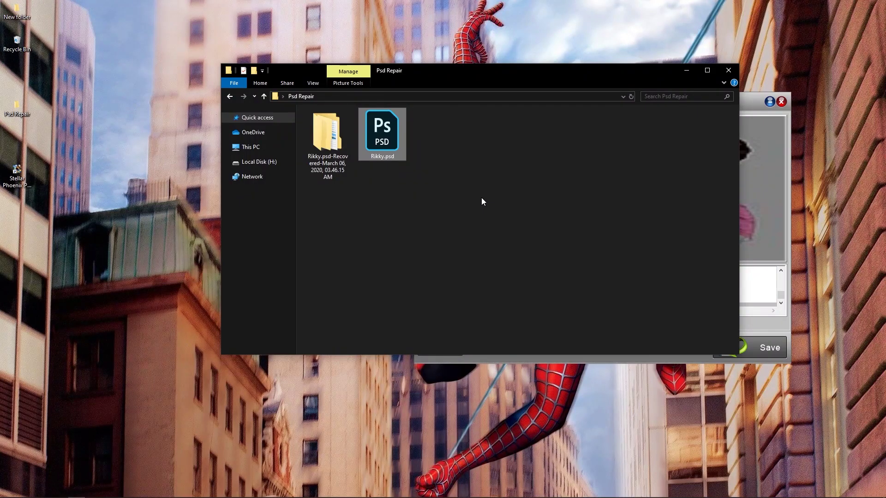
pyautogui.doubleClick(330, 141)
pyautogui.doubleClick(333, 134)
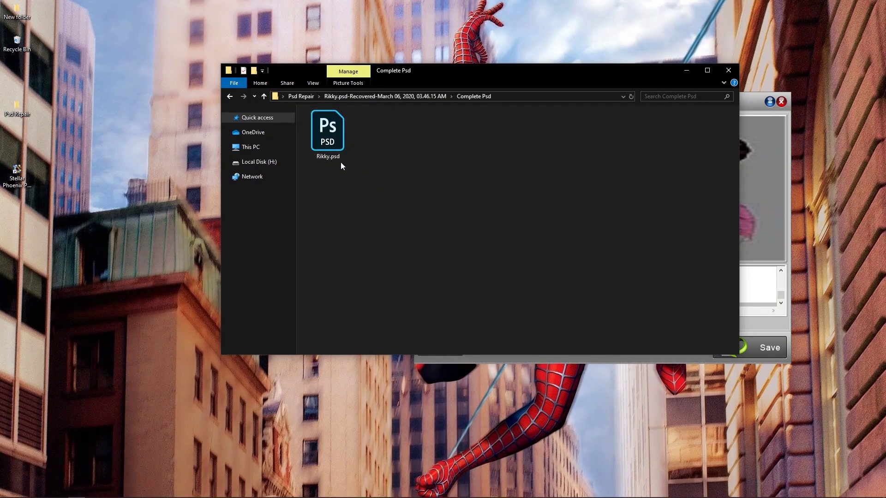
# Create a new desktop folder named 'Final psd', correcting the mistyped 'Final pas'.
pyautogui.rightClick(37, 246)
pyautogui.moveTo(119, 334)
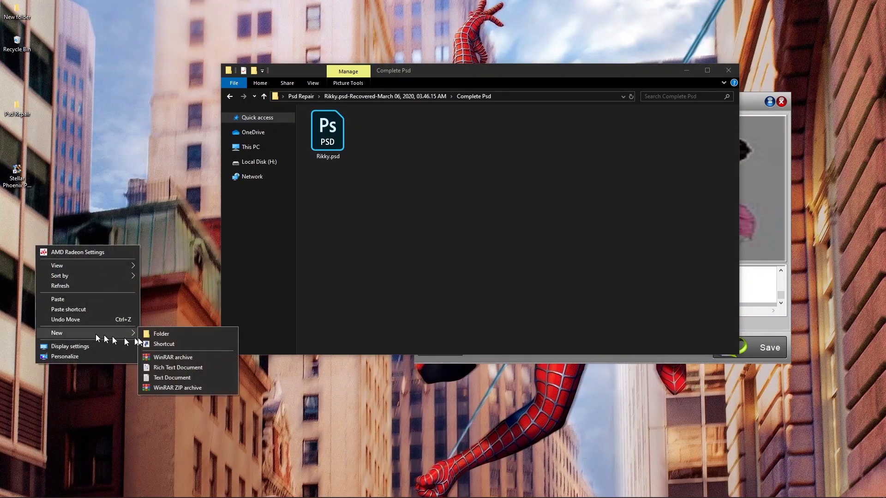
pyautogui.click(175, 335)
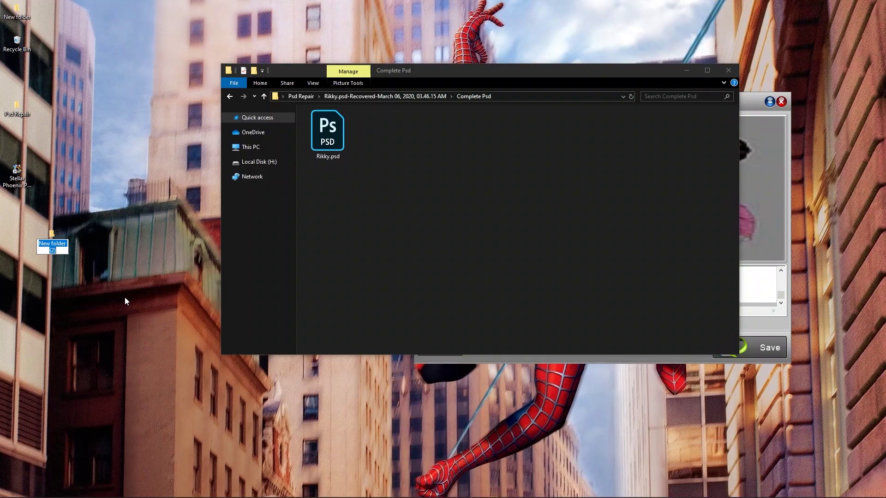
pyautogui.write('Final')
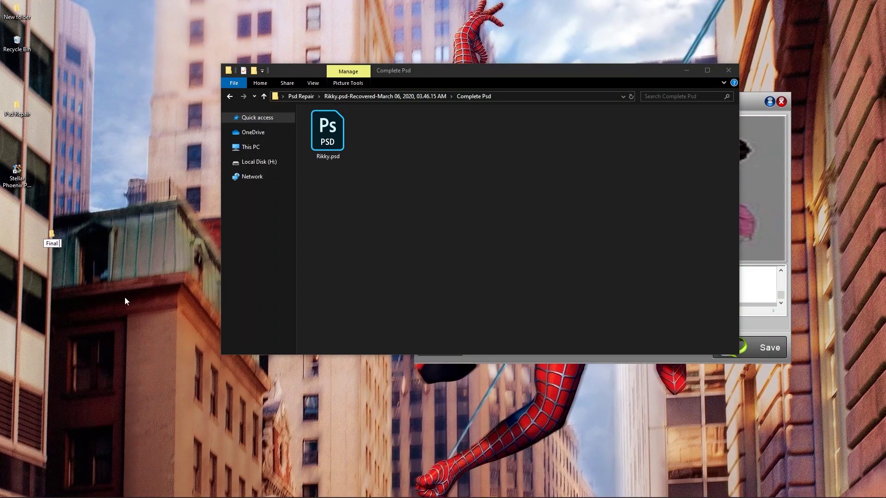
pyautogui.write(' pas')
pyautogui.press('Return')
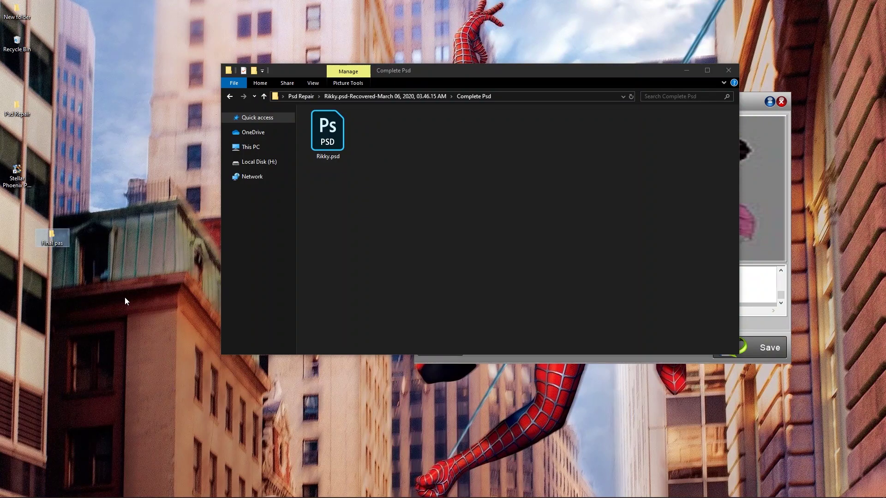
pyautogui.rightClick(56, 242)
pyautogui.click(86, 453)
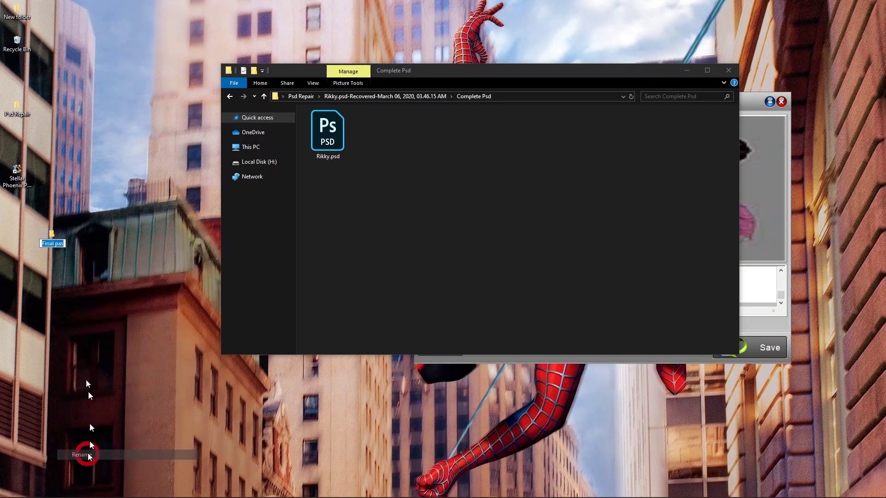
pyautogui.press('End')
pyautogui.press('BackSpace')
pyautogui.press('BackSpace')
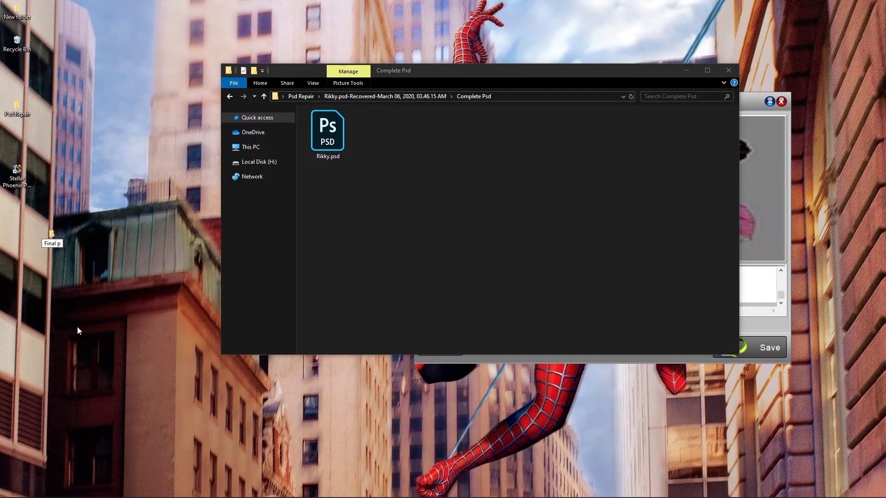
pyautogui.write('sd')
pyautogui.press('Return')
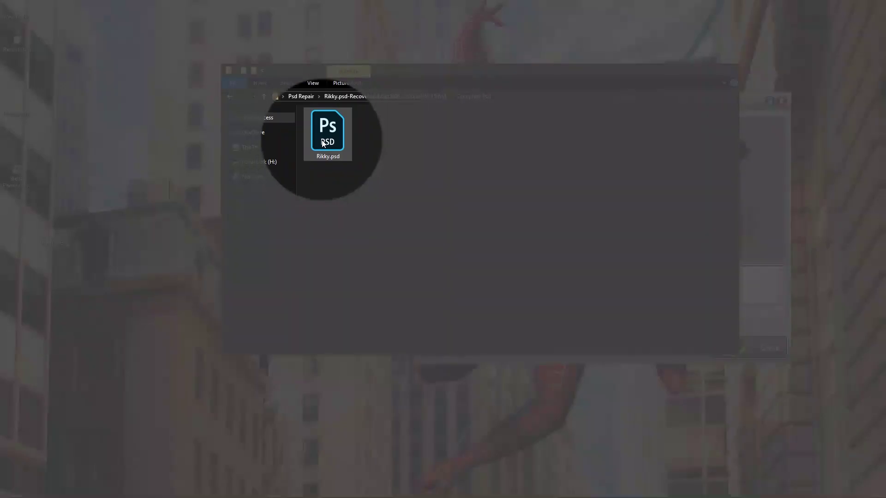
# Copy the recovered Rikky.psd and paste it into the Final psd folder.
pyautogui.rightClick(326, 142)
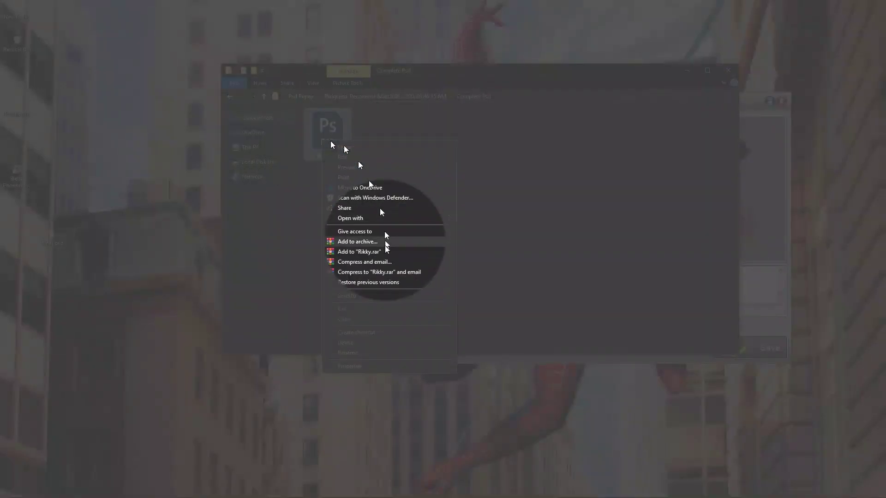
pyautogui.click(345, 319)
pyautogui.rightClick(57, 245)
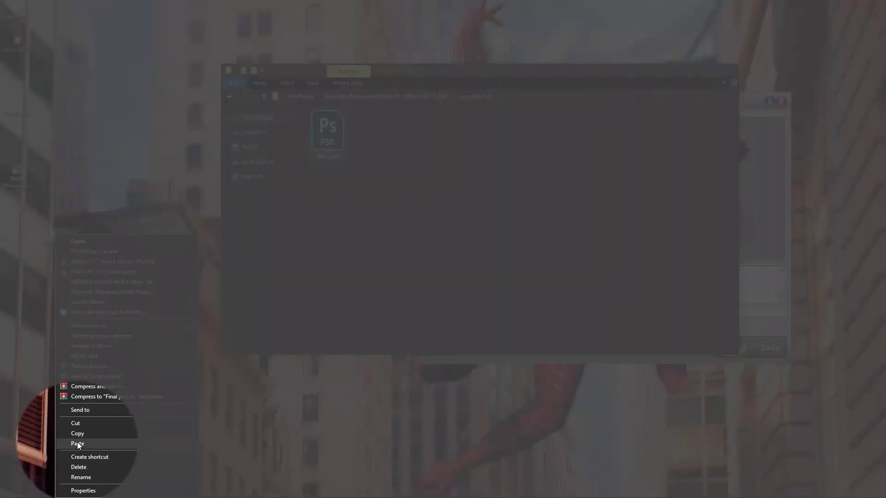
pyautogui.click(78, 445)
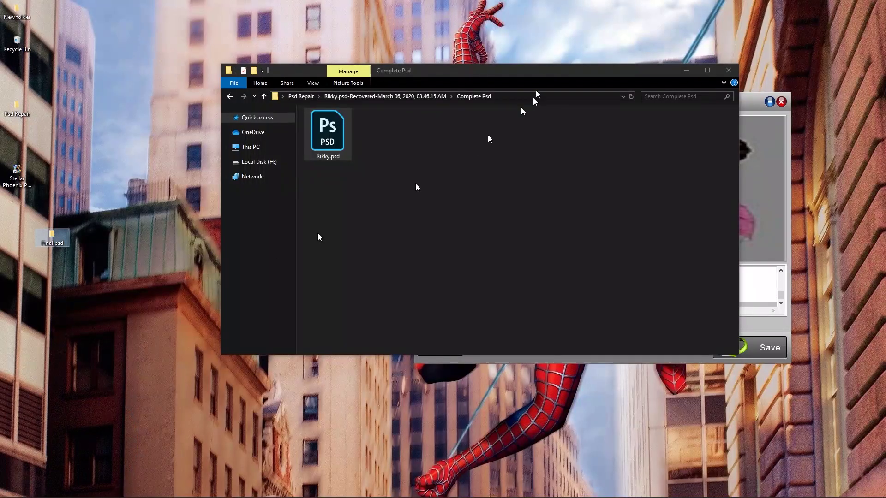
# Close the Complete Psd window, check the Final psd folder, and tidy the desktop icons and repair window.
pyautogui.click(726, 70)
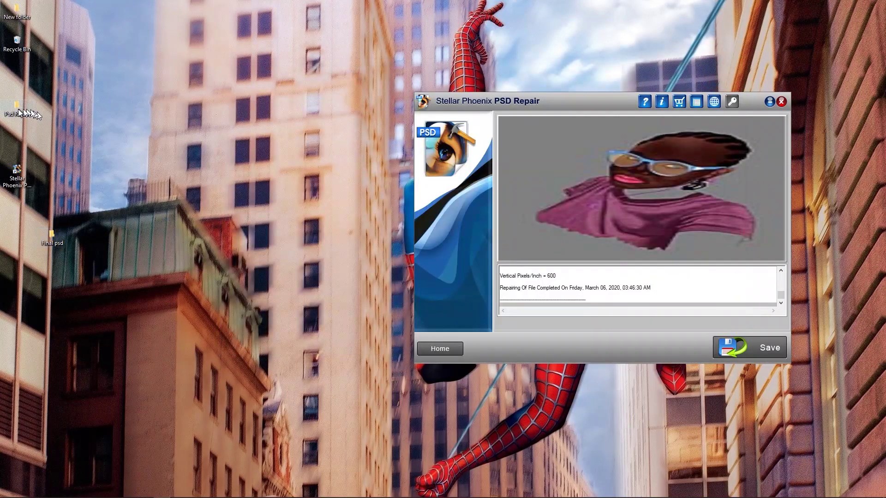
pyautogui.moveTo(13, 87); pyautogui.dragTo(12, 84)
pyautogui.doubleClick(51, 239)
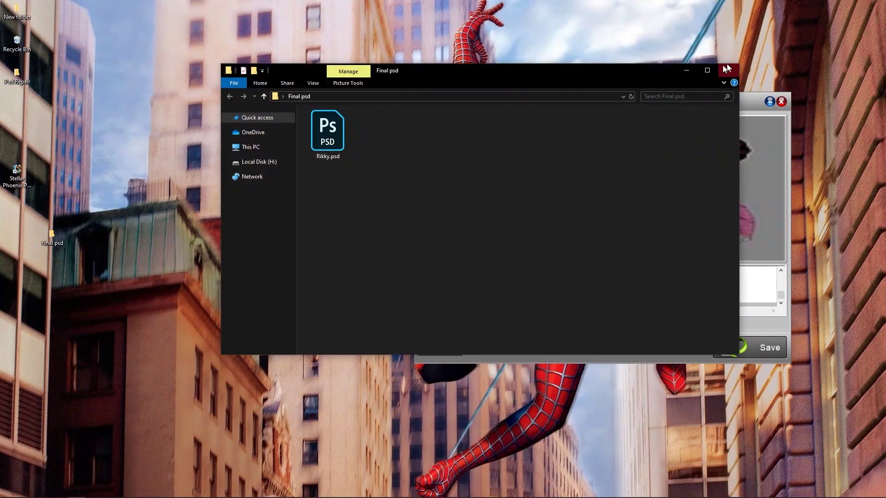
pyautogui.hotkey('alt', 'F4')
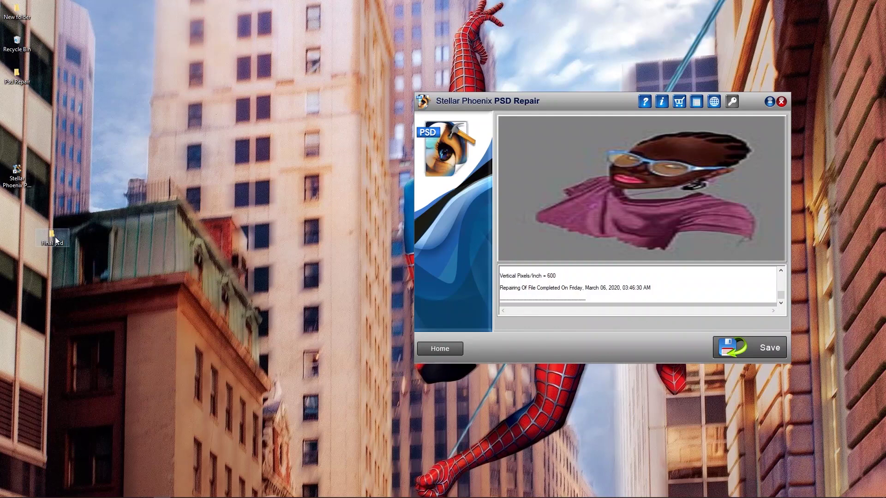
pyautogui.moveTo(12, 212); pyautogui.dragTo(12, 210)
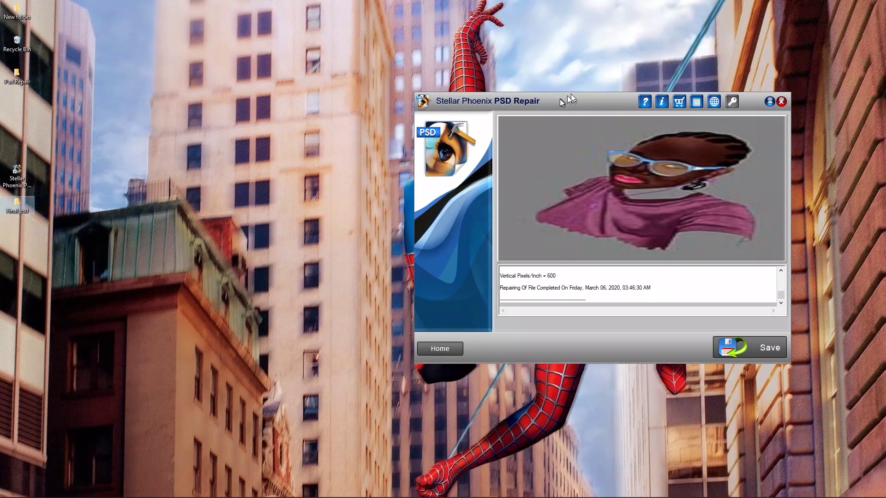
pyautogui.moveTo(567, 100); pyautogui.dragTo(348, 67)
# From the repair tool's home screen, select Desktop > Final psd > Rikky.psd and scan it.
pyautogui.click(205, 315)
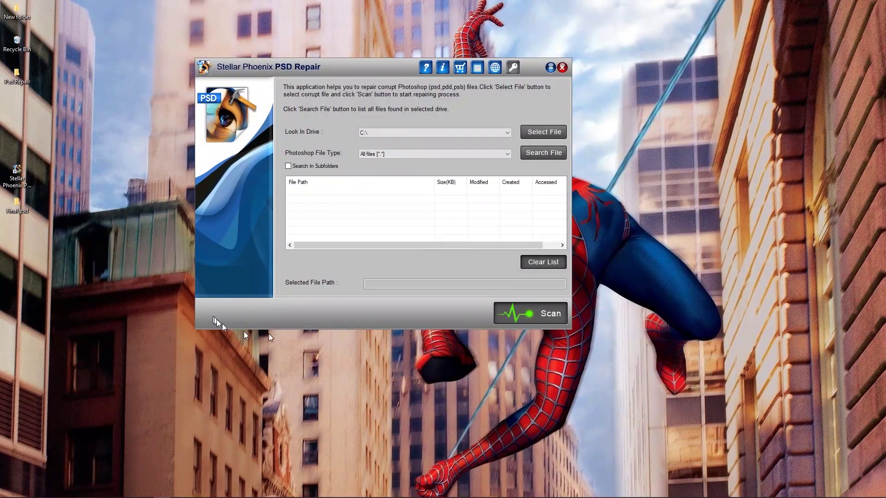
pyautogui.click(543, 133)
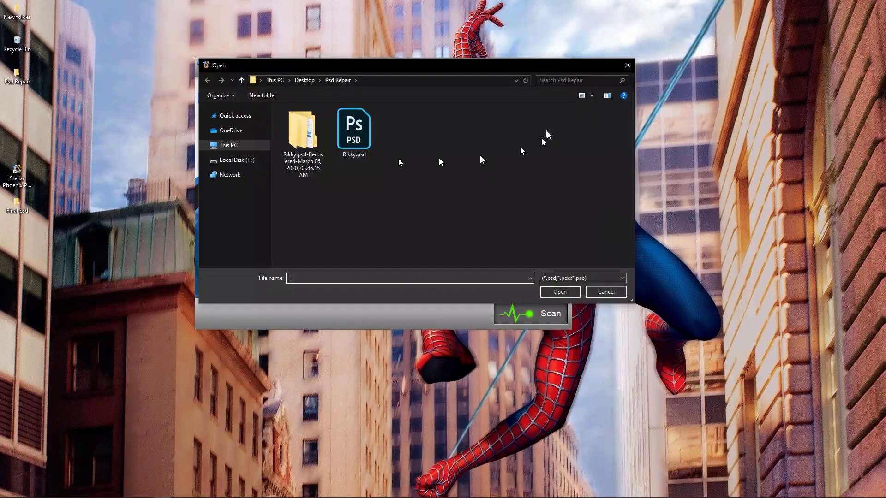
pyautogui.click(303, 80)
pyautogui.doubleClick(302, 138)
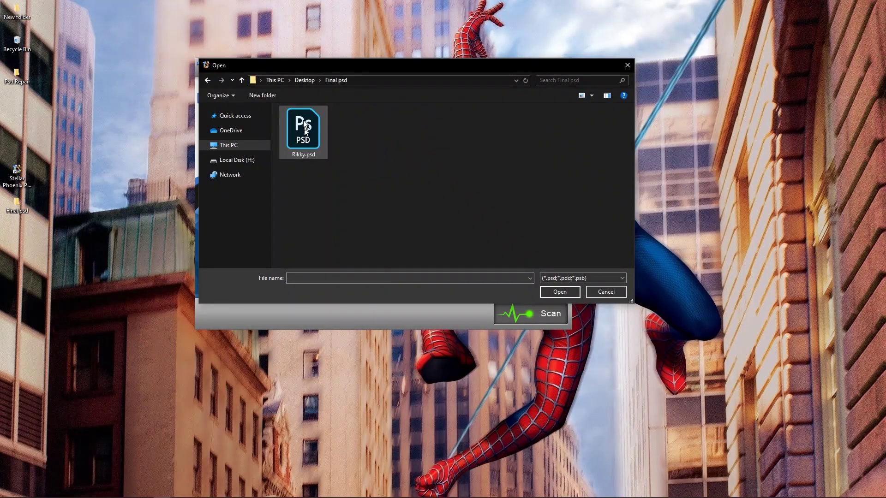
pyautogui.doubleClick(304, 127)
pyautogui.click(526, 310)
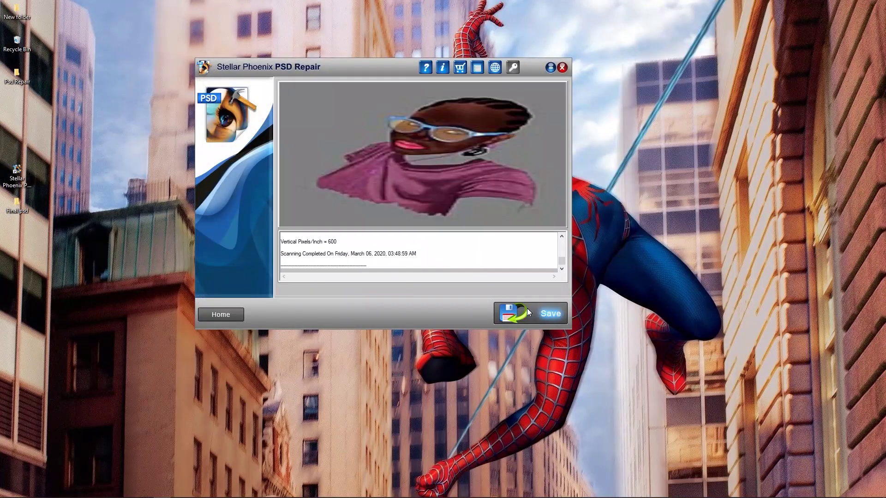
# Save the repaired Rikky.psd into the Final psd folder.
pyautogui.moveTo(349, 64); pyautogui.dragTo(456, 78)
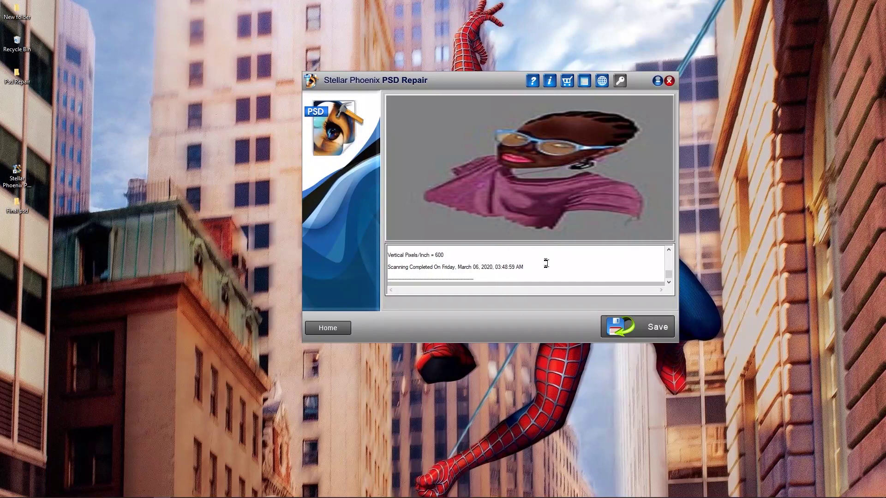
pyautogui.click(652, 331)
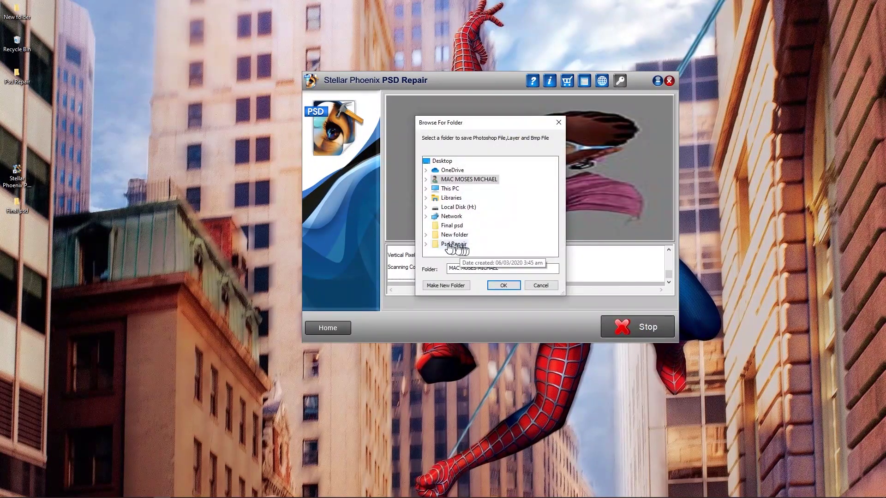
pyautogui.click(452, 225)
pyautogui.click(503, 285)
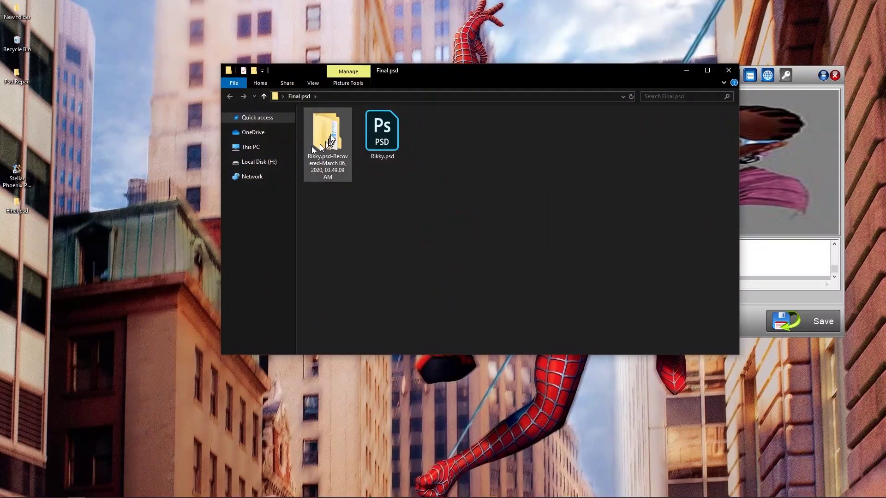
# Open Rikky.psd-Recovered > Complete Psd and drag Rikky.psd onto Photoshop to open it.
pyautogui.doubleClick(331, 132)
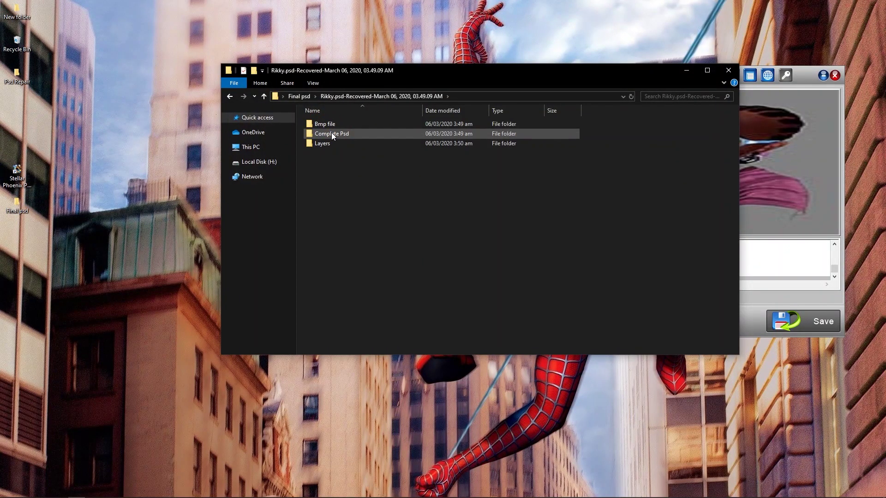
pyautogui.doubleClick(331, 134)
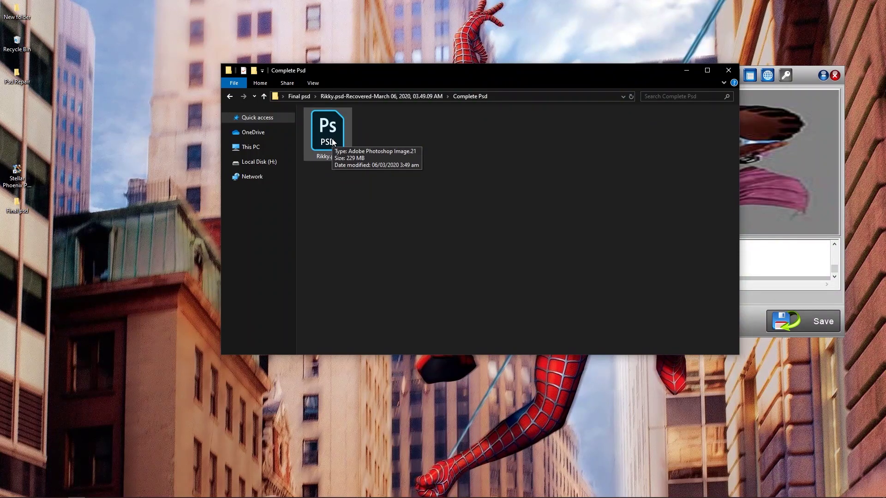
pyautogui.moveTo(328, 134); pyautogui.dragTo(445, 163)
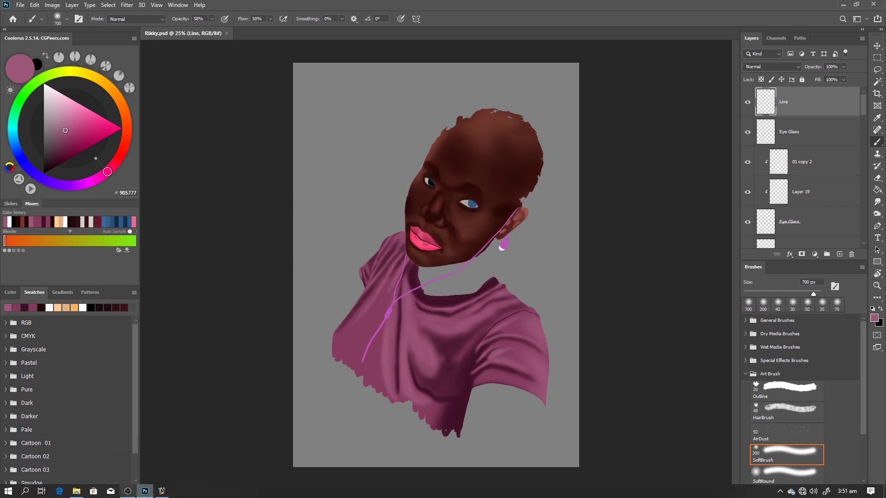
# Browse File Explorer to This PC > Documents > AI, where rikky-01.png is stored.
pyautogui.click(74, 493)
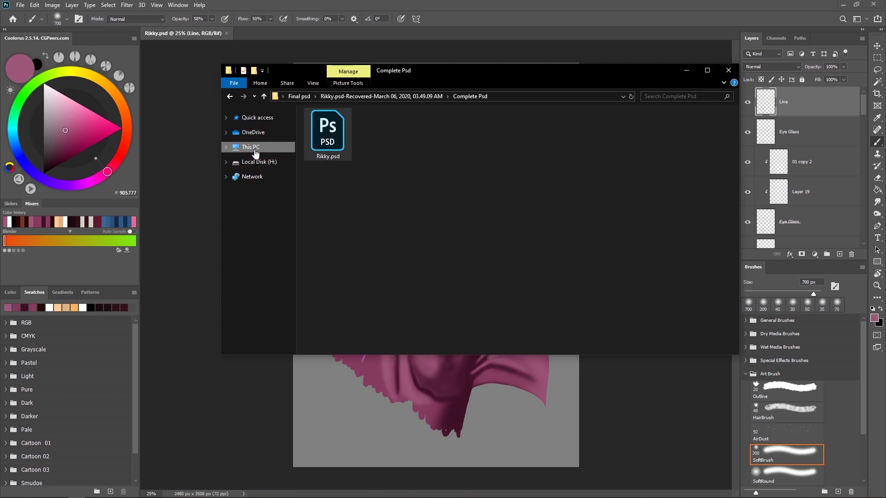
pyautogui.click(249, 147)
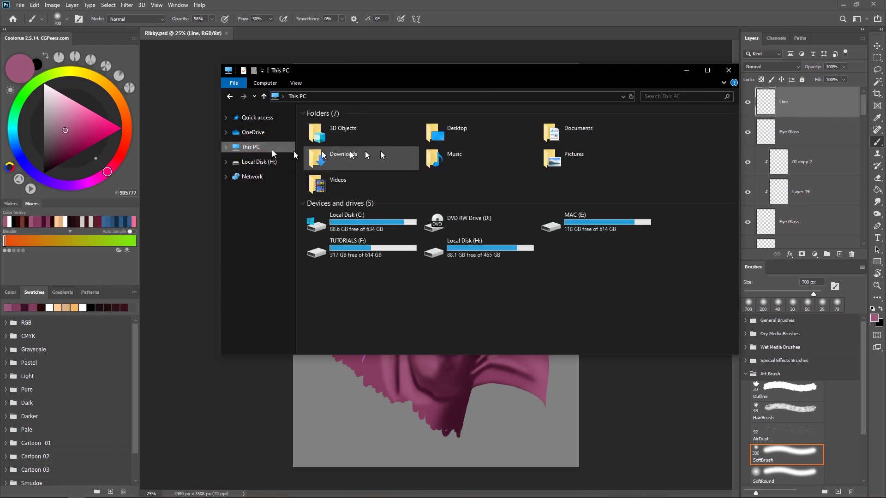
pyautogui.doubleClick(568, 129)
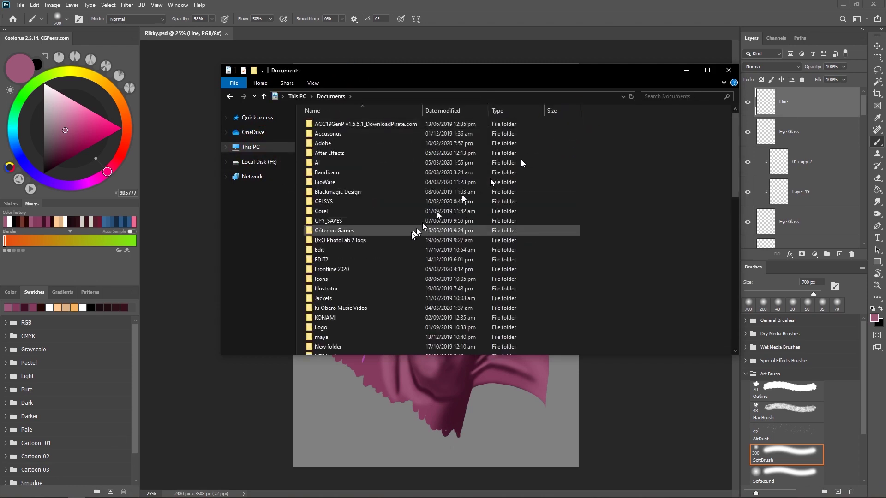
pyautogui.doubleClick(323, 163)
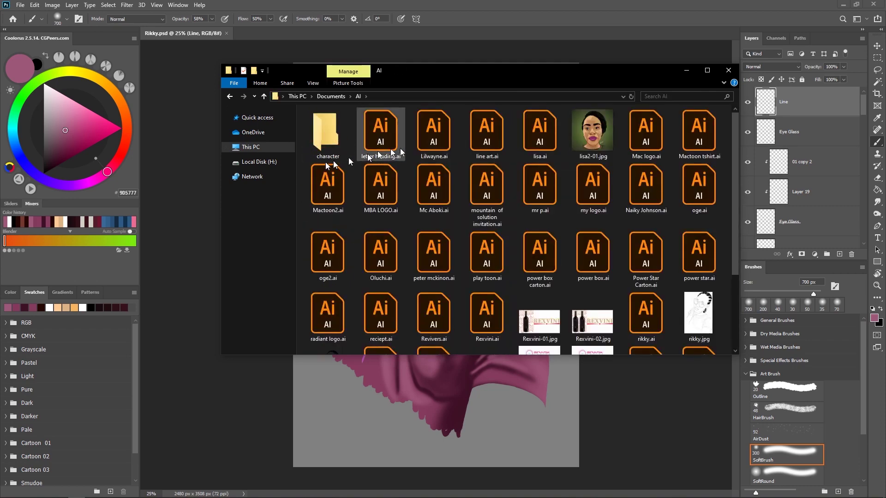
pyautogui.scroll(-3, 500, 235)
# Place rikky-01.png on the canvas, commit it, and drag the Line layer to the trash.
pyautogui.moveTo(333, 284); pyautogui.dragTo(464, 434)
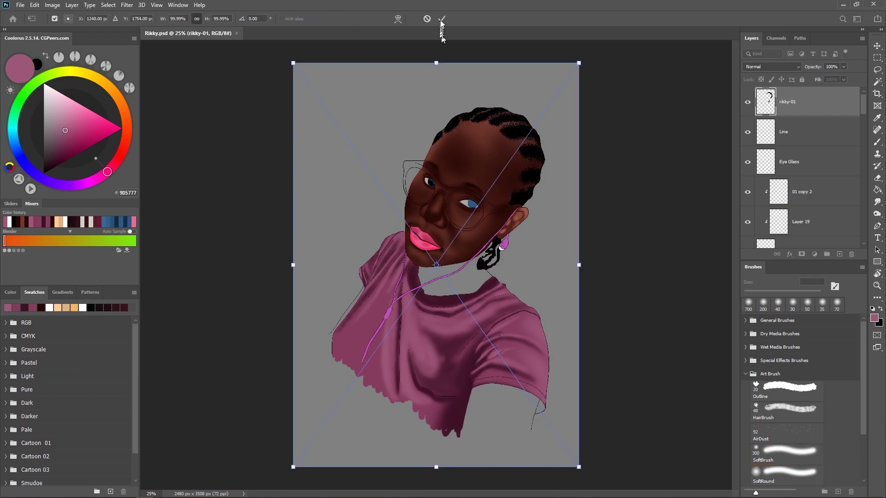
pyautogui.click(442, 20)
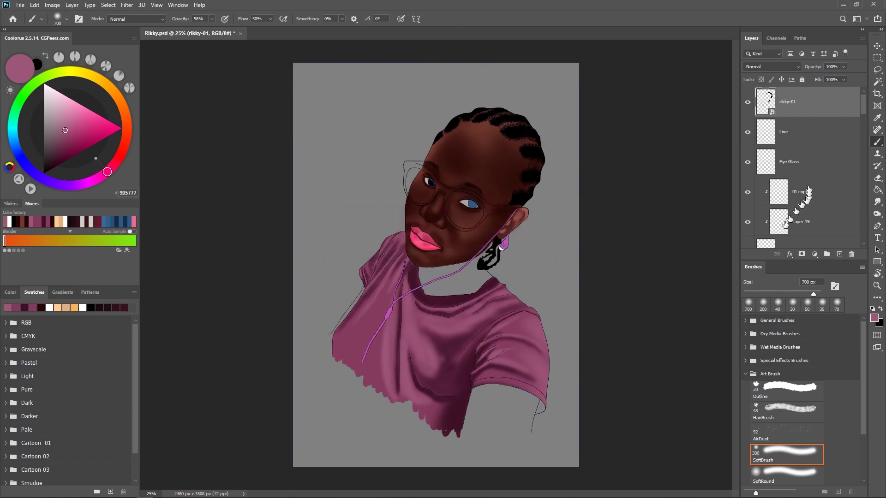
pyautogui.click(749, 133)
pyautogui.moveTo(784, 133); pyautogui.dragTo(851, 255)
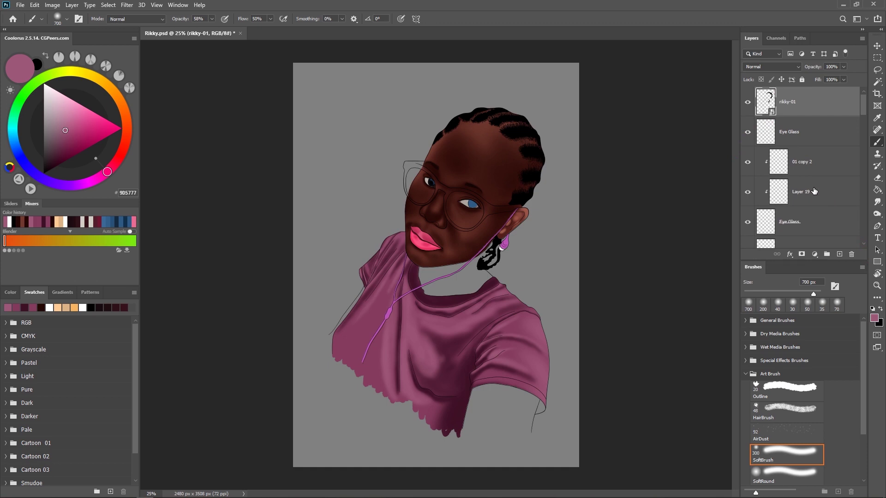
# Minimize Photoshop and browse This PC > Documents > Photoshop > ART to show Rikky Backup.psd.
pyautogui.click(845, 6)
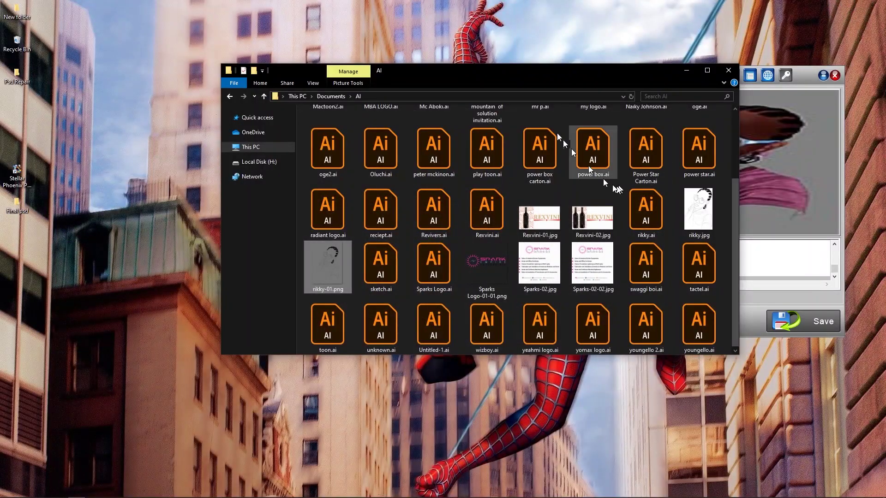
pyautogui.moveTo(543, 68); pyautogui.dragTo(437, 73)
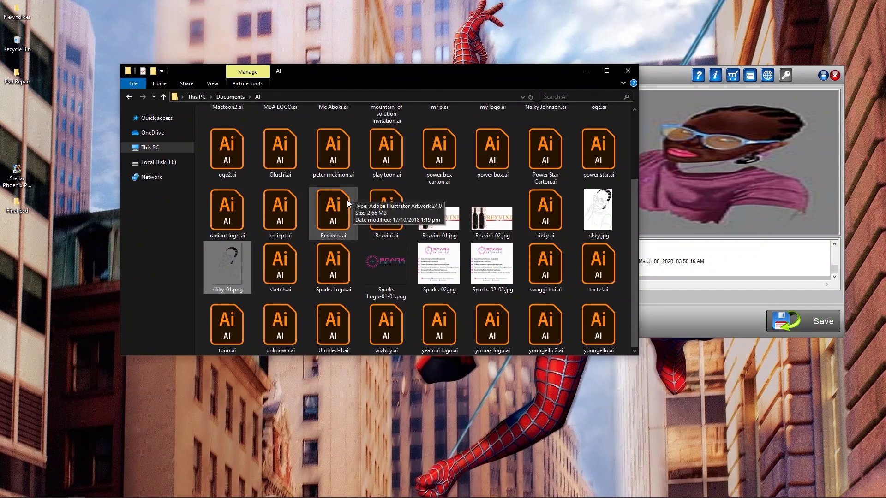
pyautogui.click(155, 148)
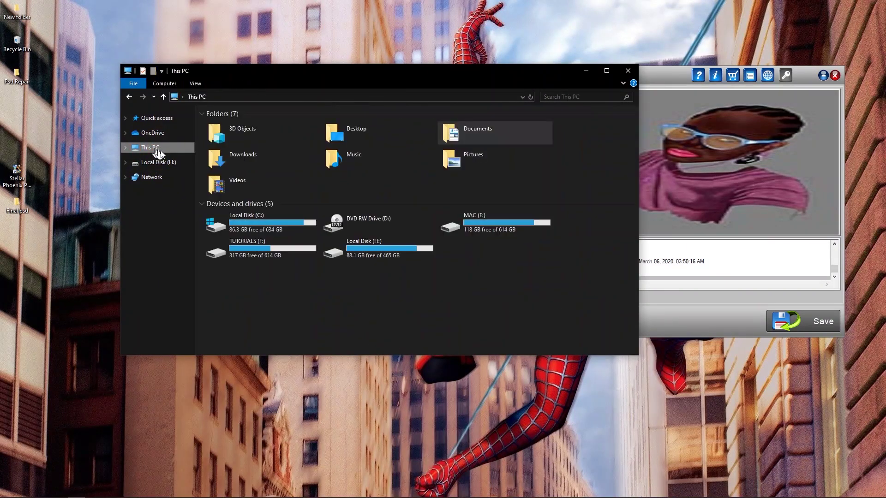
pyautogui.doubleClick(480, 135)
pyautogui.scroll(-2, 235, 305)
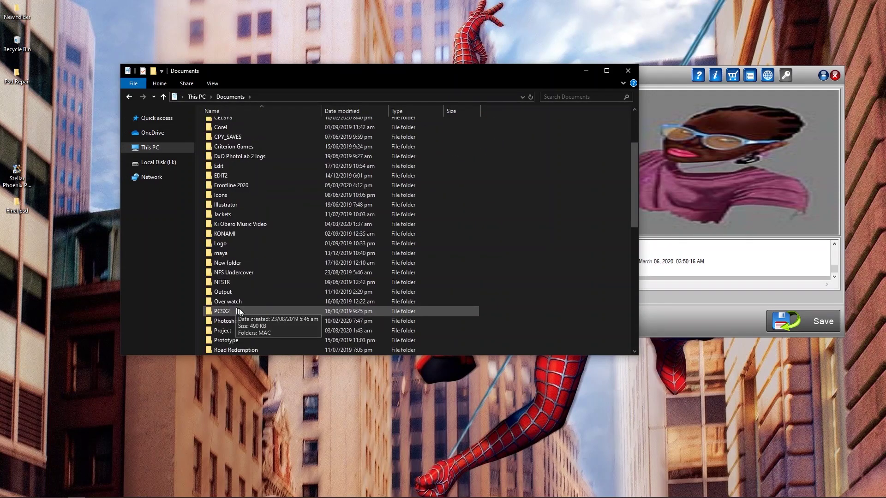
pyautogui.doubleClick(228, 321)
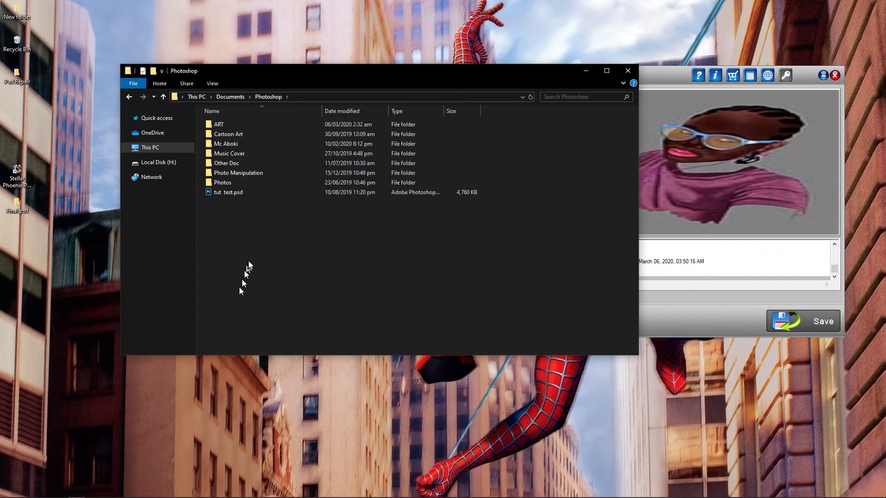
pyautogui.doubleClick(223, 126)
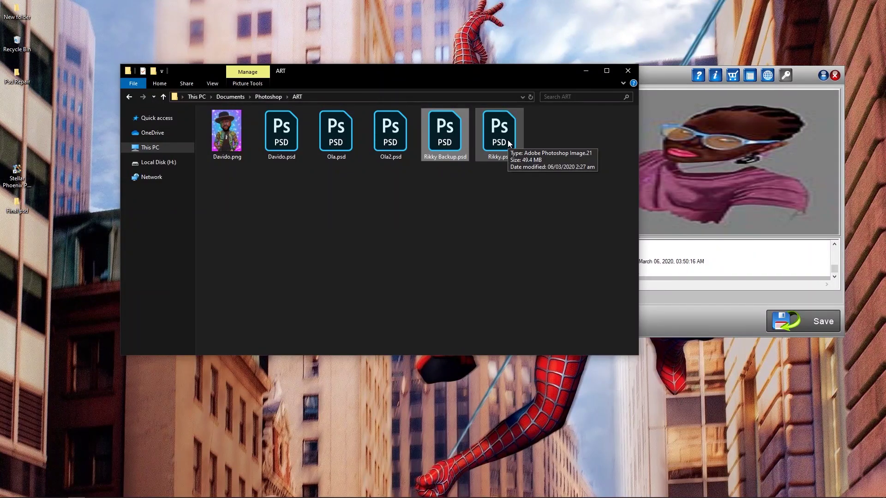
pyautogui.click(510, 215)
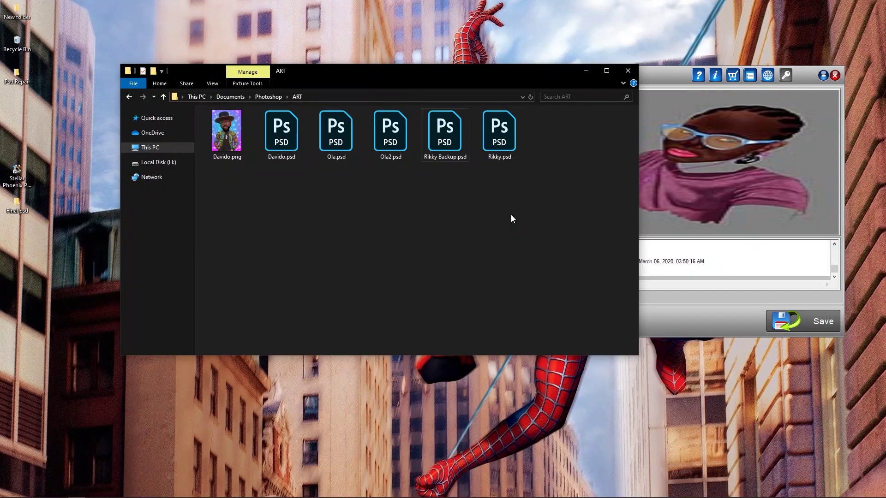